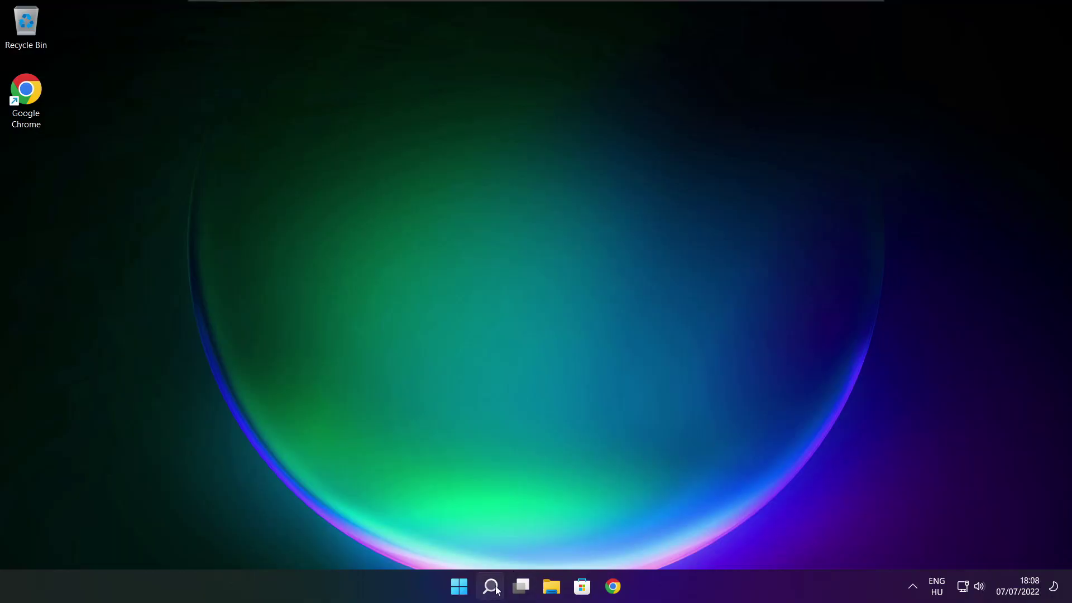
Search Windows for 'device manager' and open Device Manager from the results
left_click(494, 590)
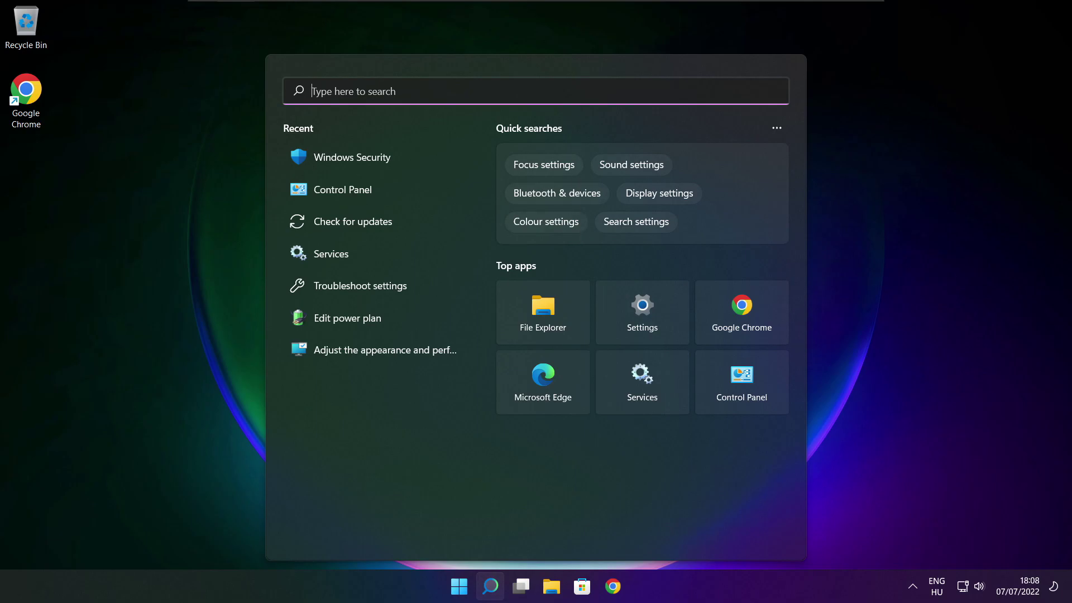
type("devic")
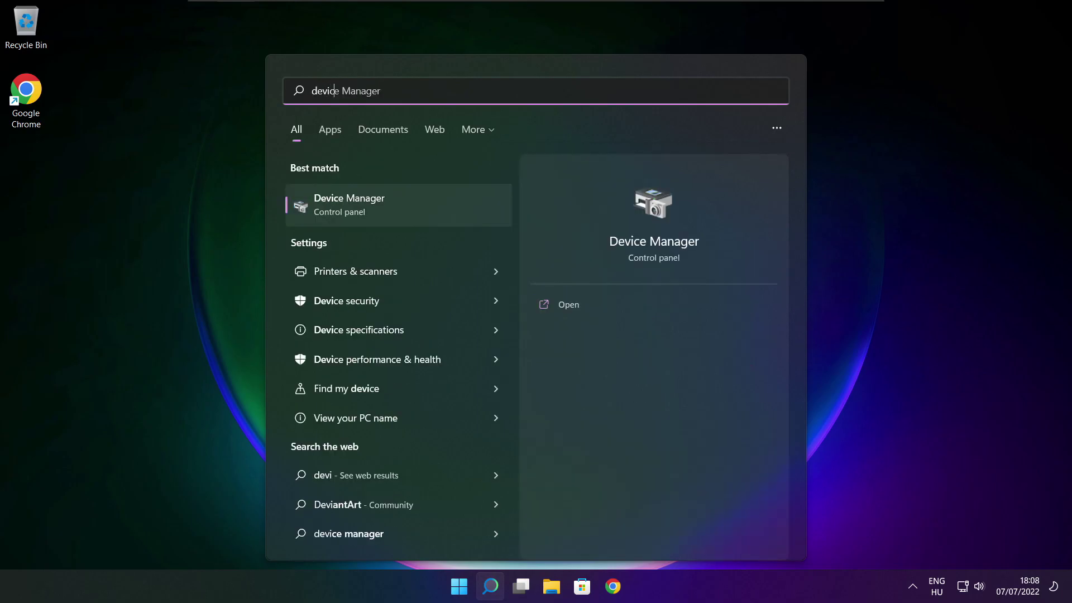
type("e mana")
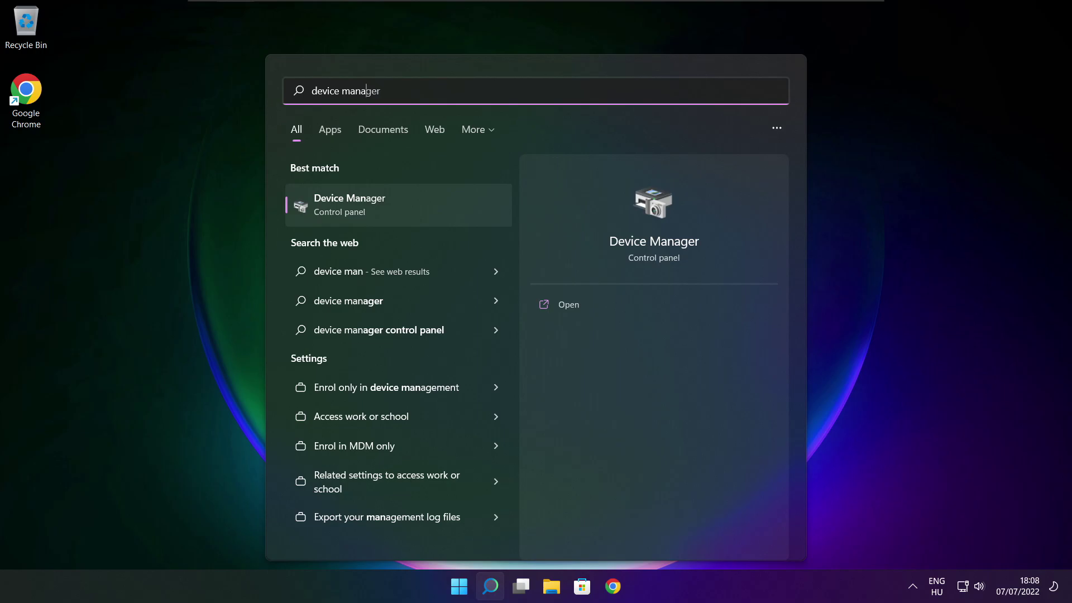
type("ger")
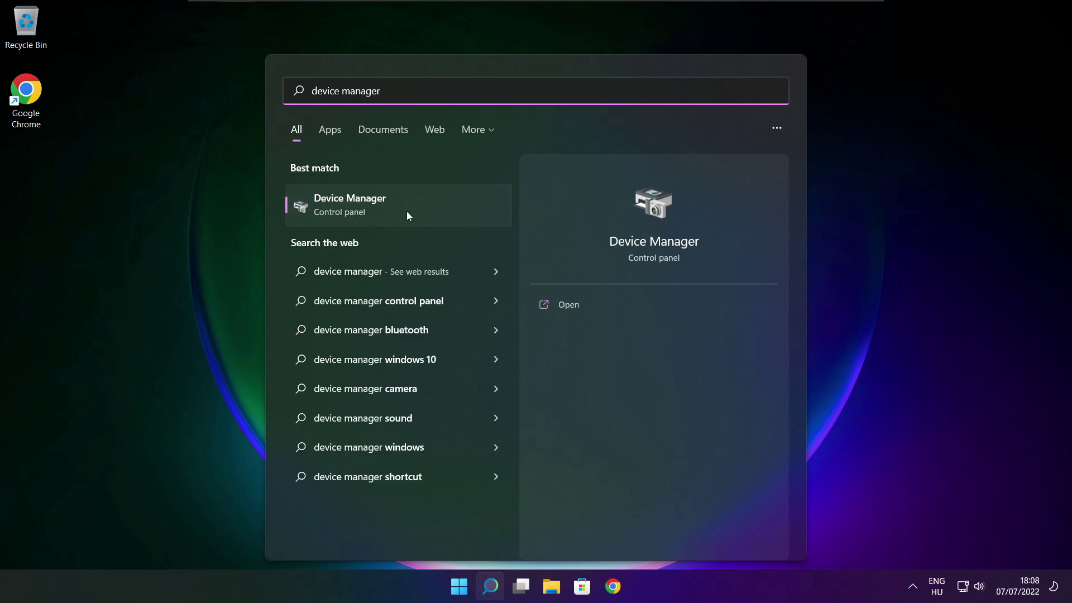
left_click(439, 213)
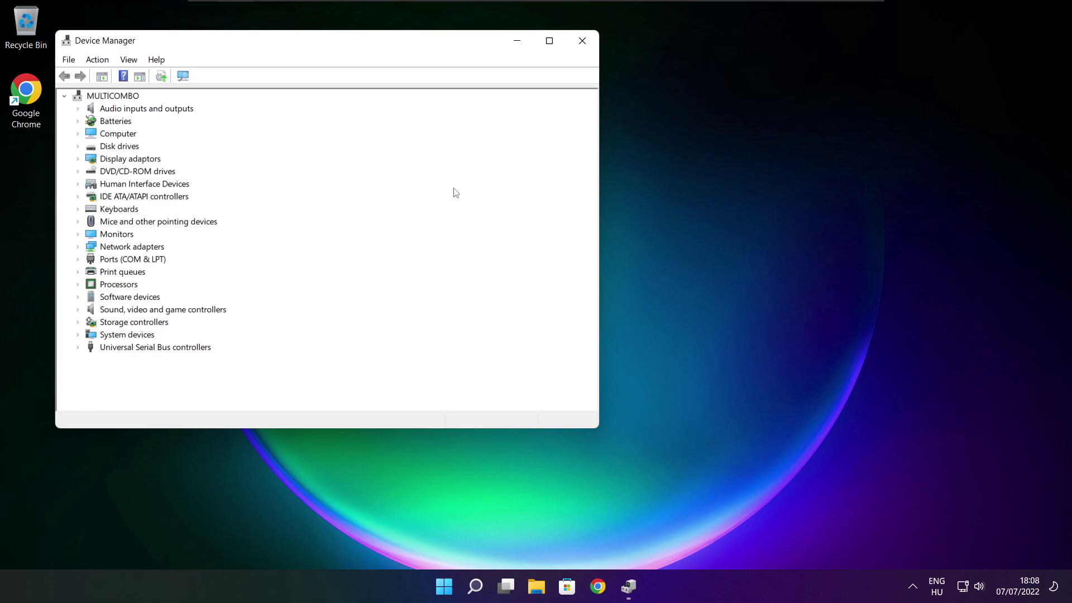
Search automatically for a newer VMware SVGA 3D display driver; the best one is already installed
left_click(549, 41)
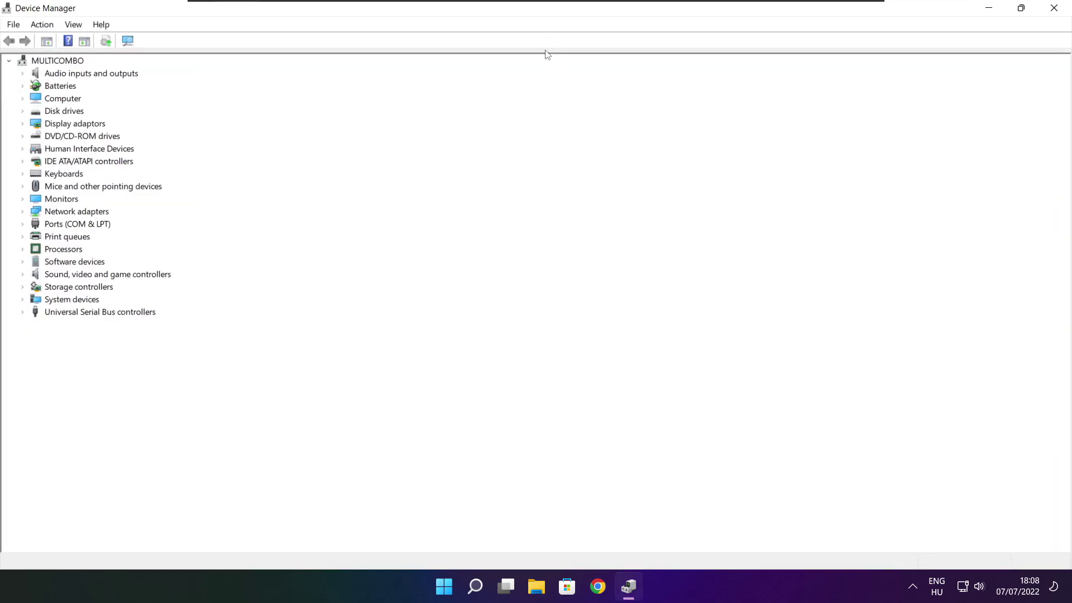
left_click(62, 125)
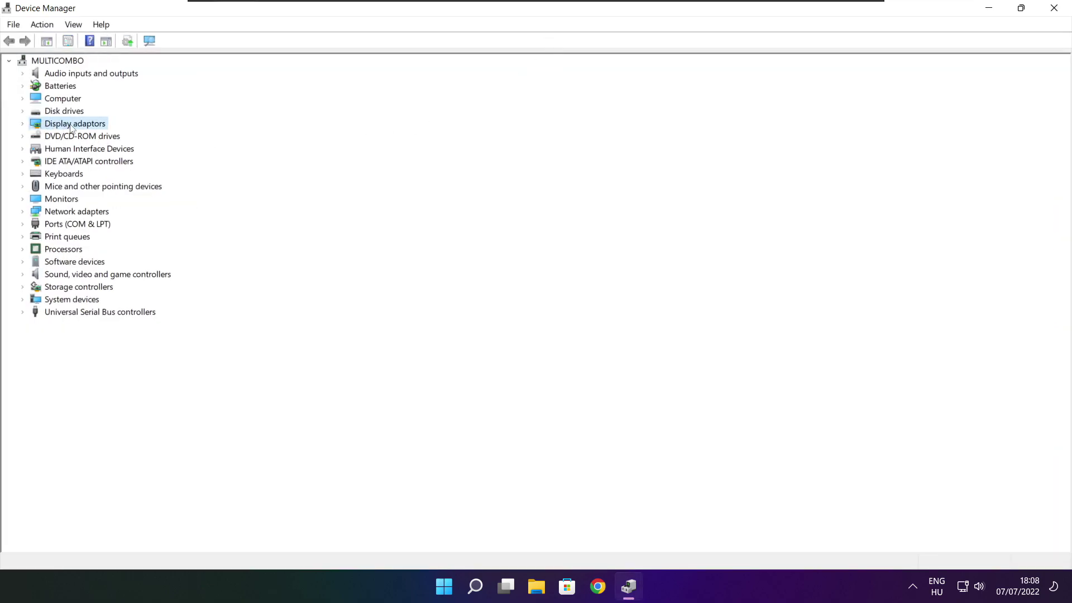
left_click(23, 123)
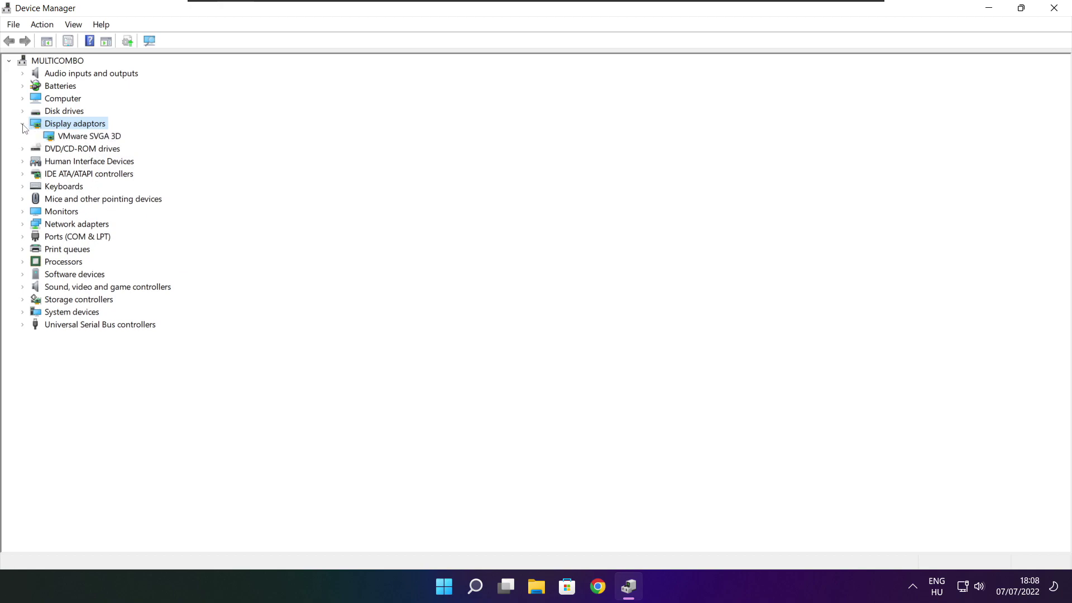
left_click(56, 137)
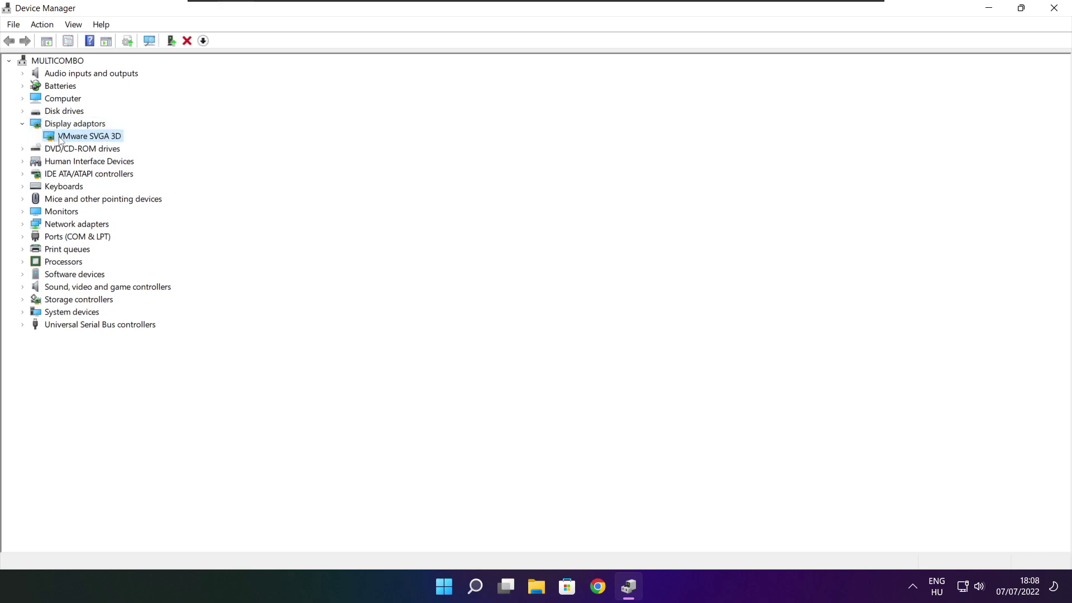
right_click(77, 136)
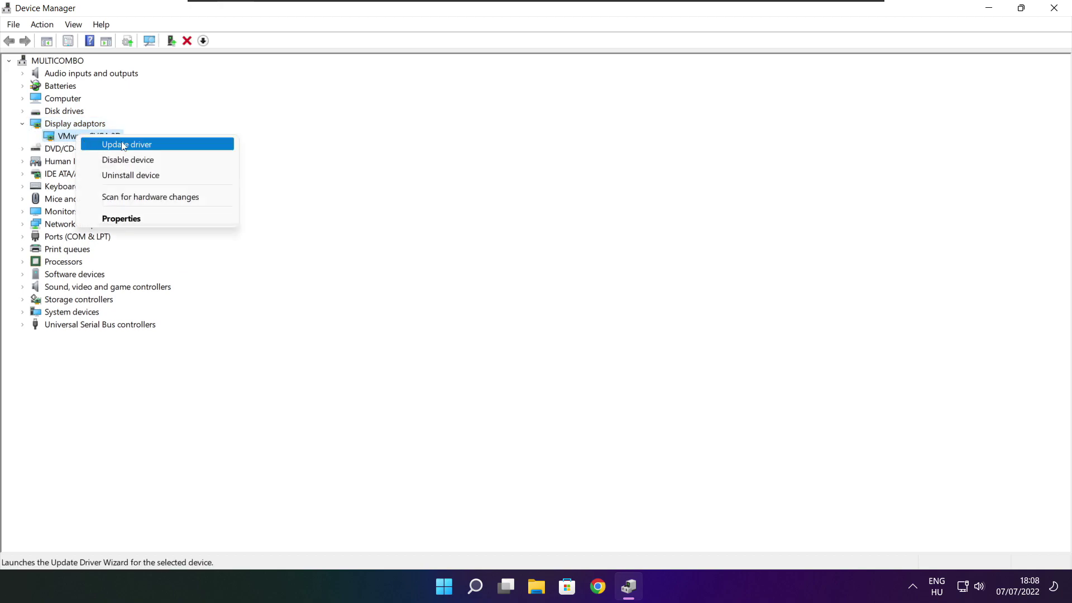
left_click(152, 144)
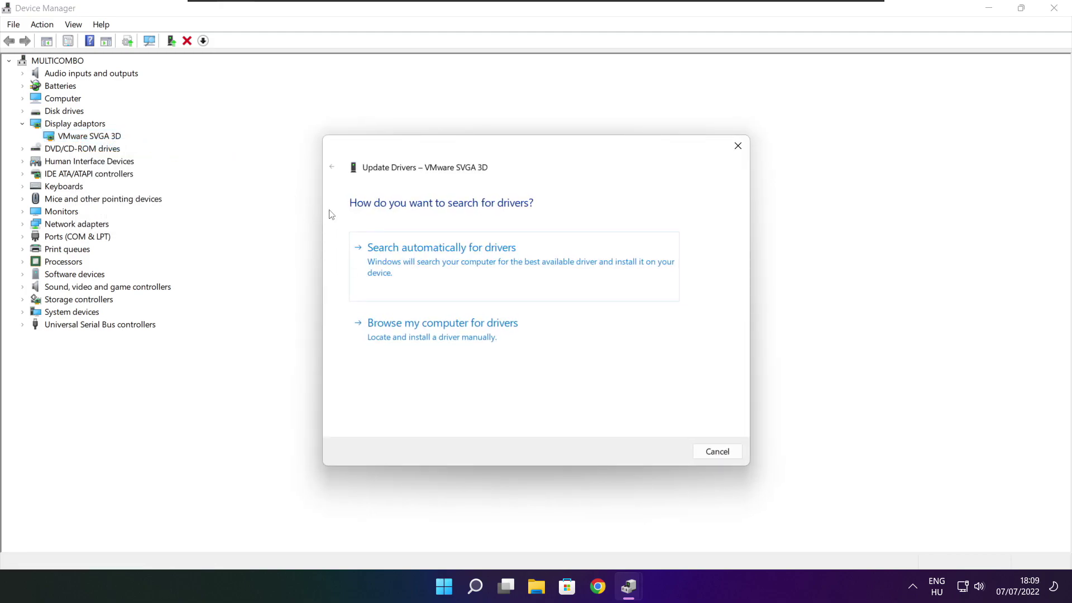
left_click(492, 269)
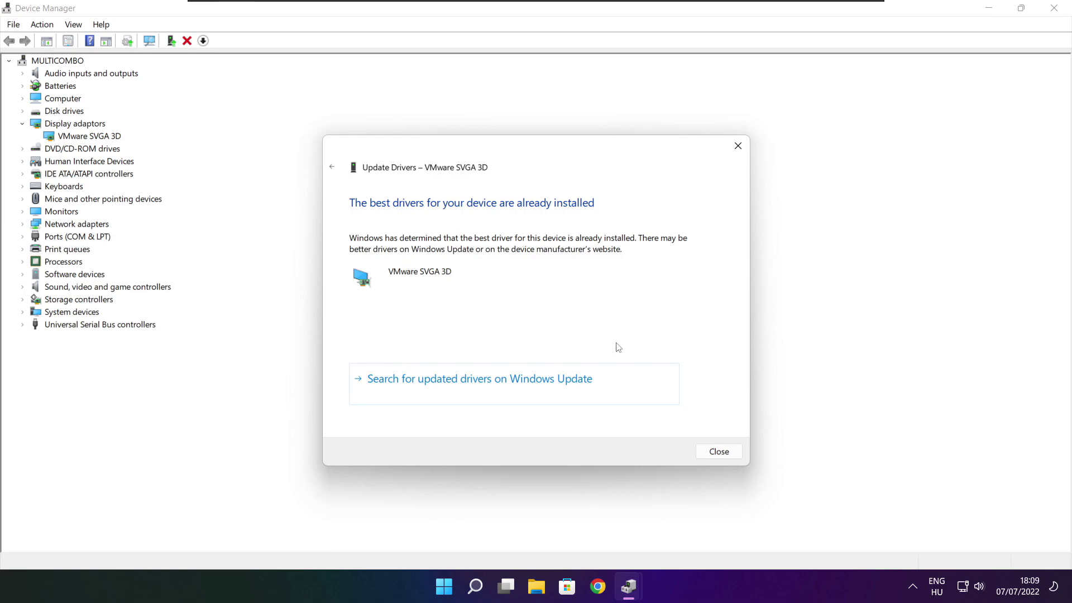
left_click(718, 454)
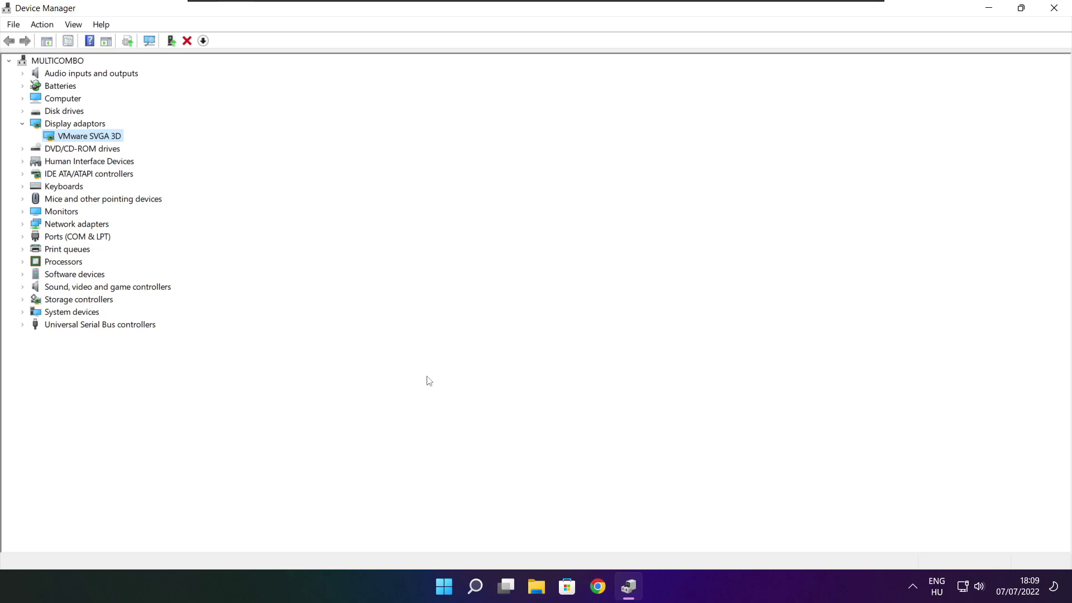
left_click(31, 289)
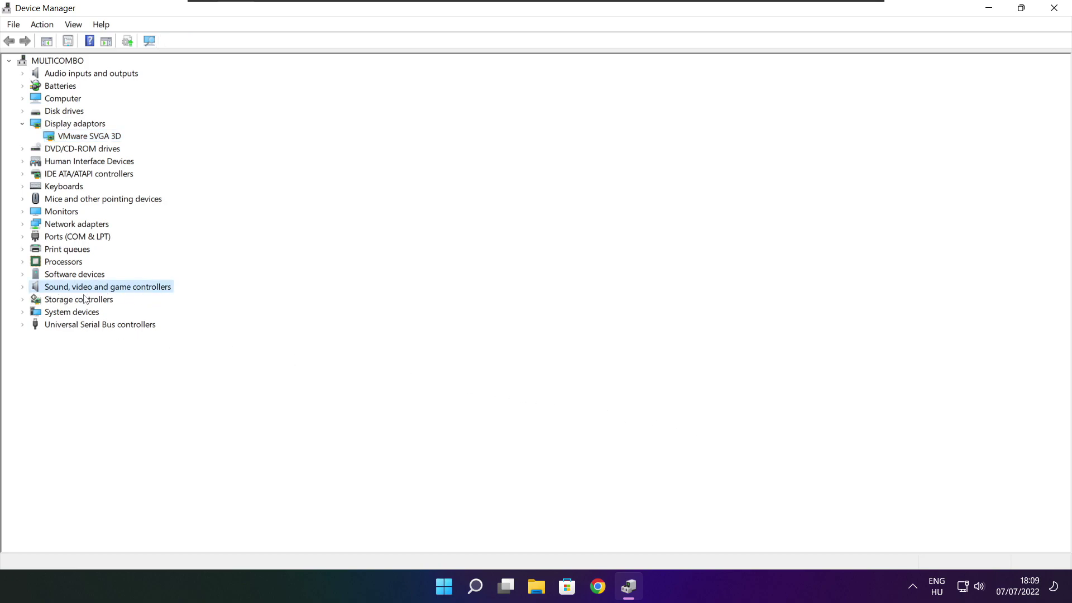
Check the High Definition Audio Device for a newer driver, find it current, and close Device Manager
left_click(23, 288)
left_click(102, 301)
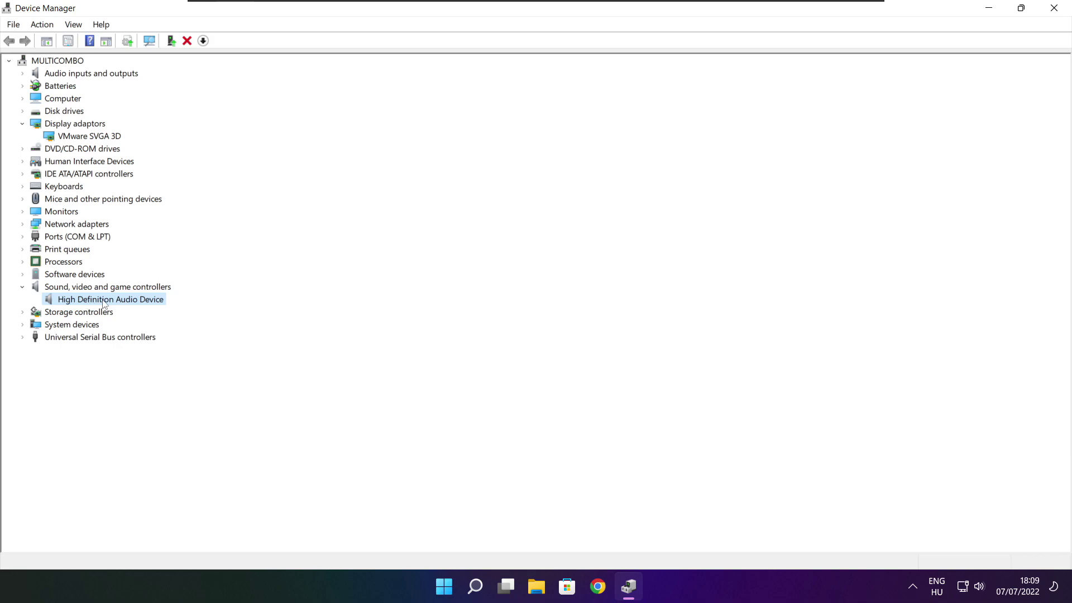
right_click(103, 304)
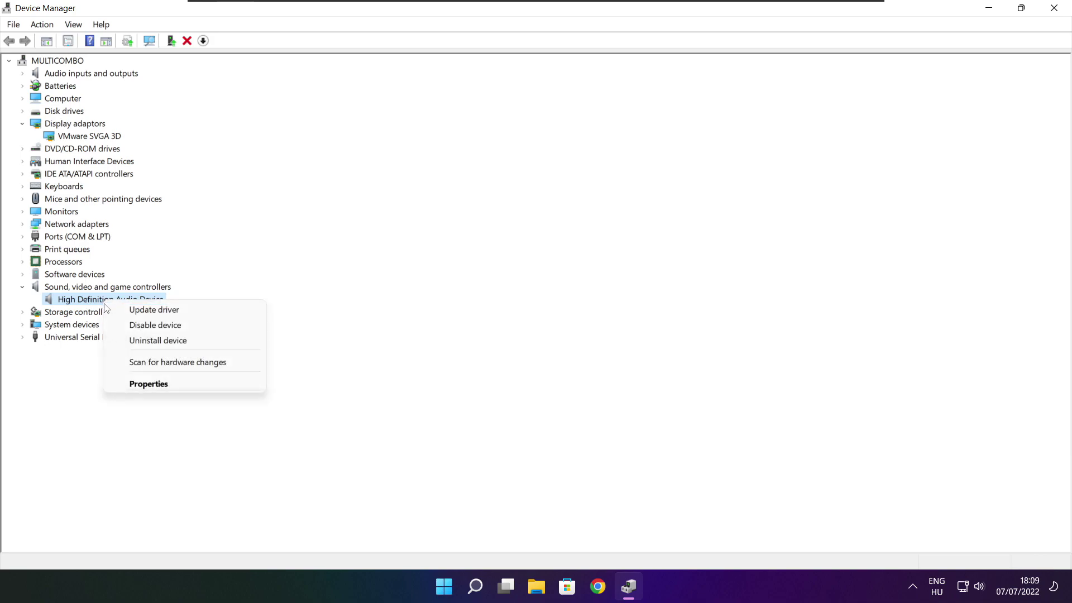
left_click(210, 315)
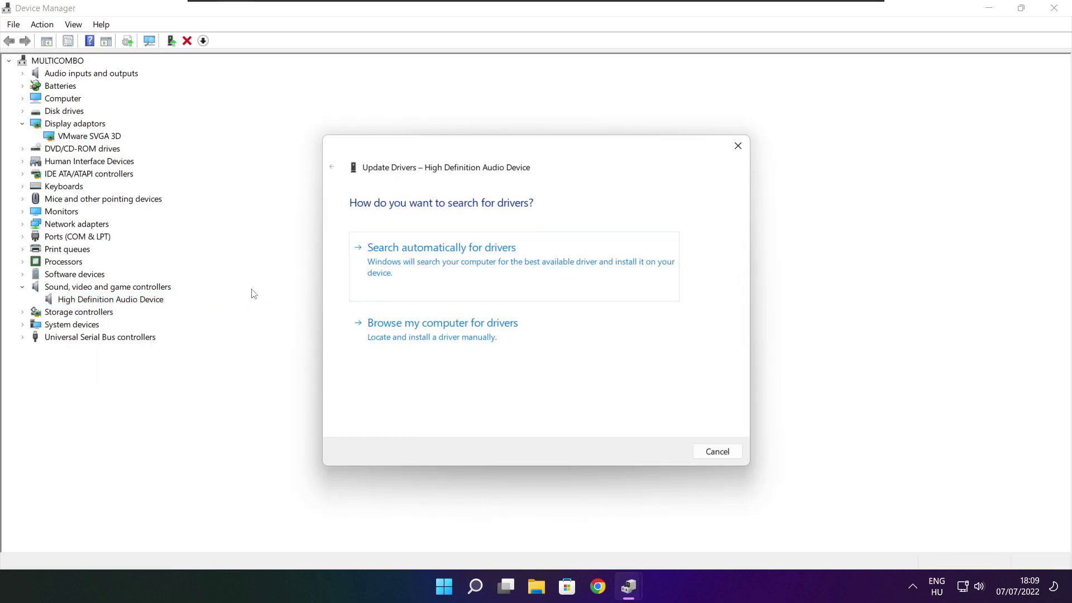
left_click(465, 266)
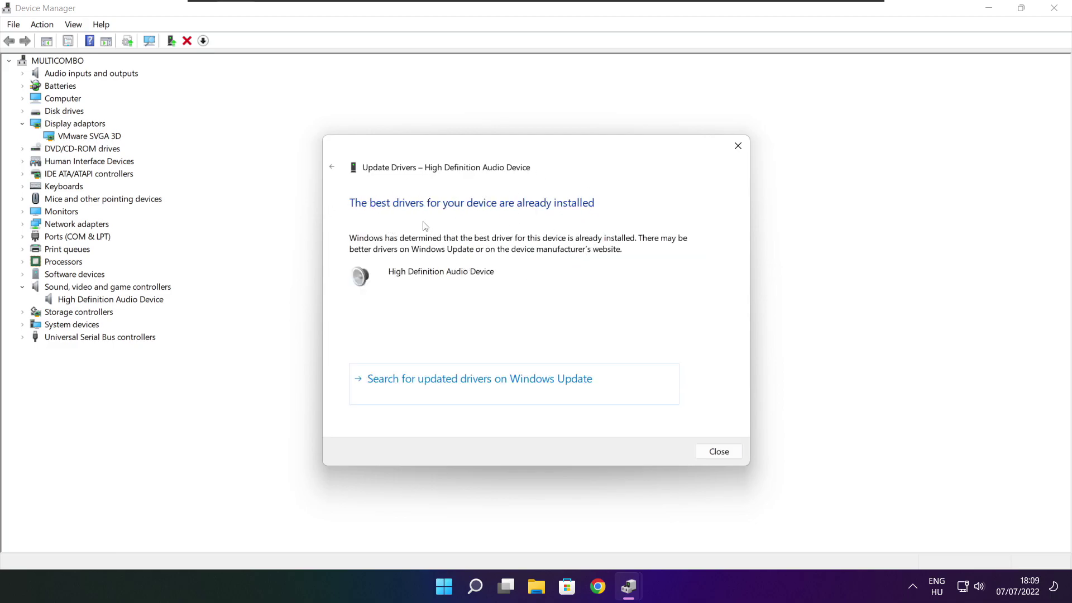
left_click(720, 453)
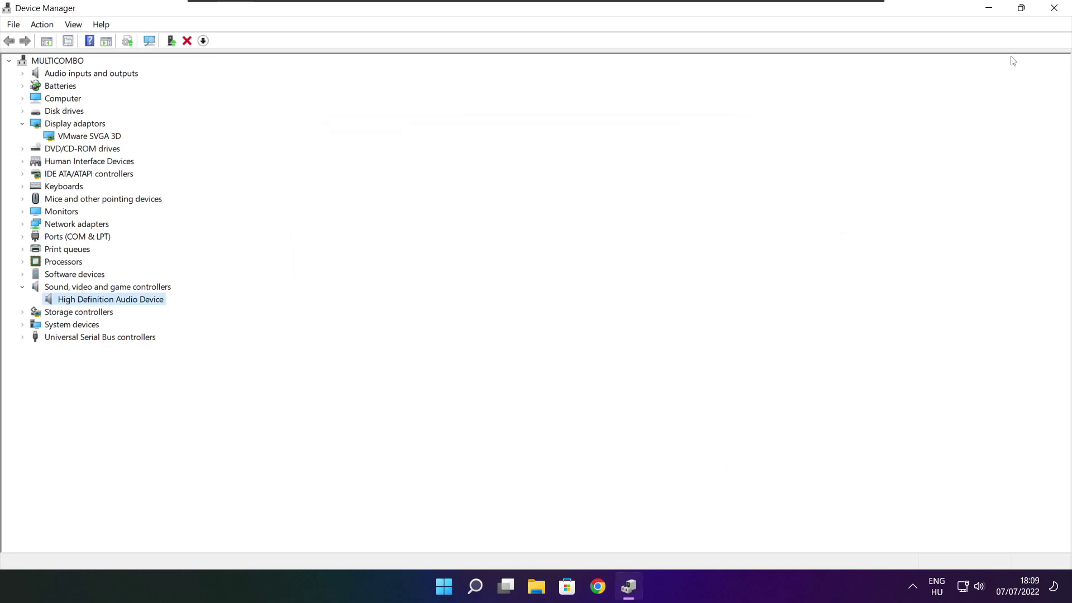
left_click(1057, 11)
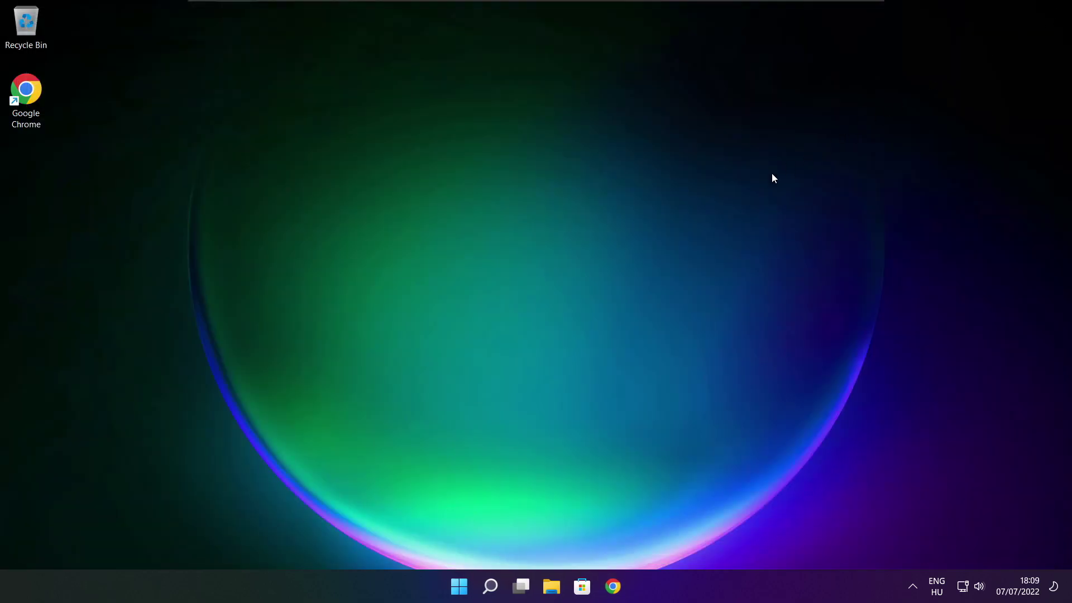
Search for 'edit power plan' and open the plan's Edit Plan Settings page
left_click(493, 588)
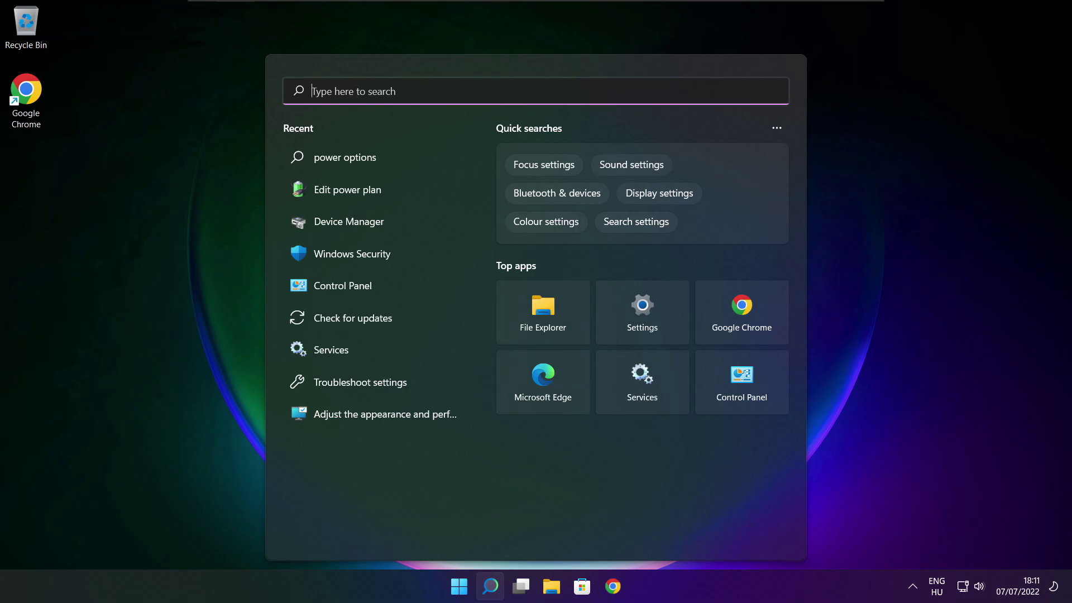
type("edit")
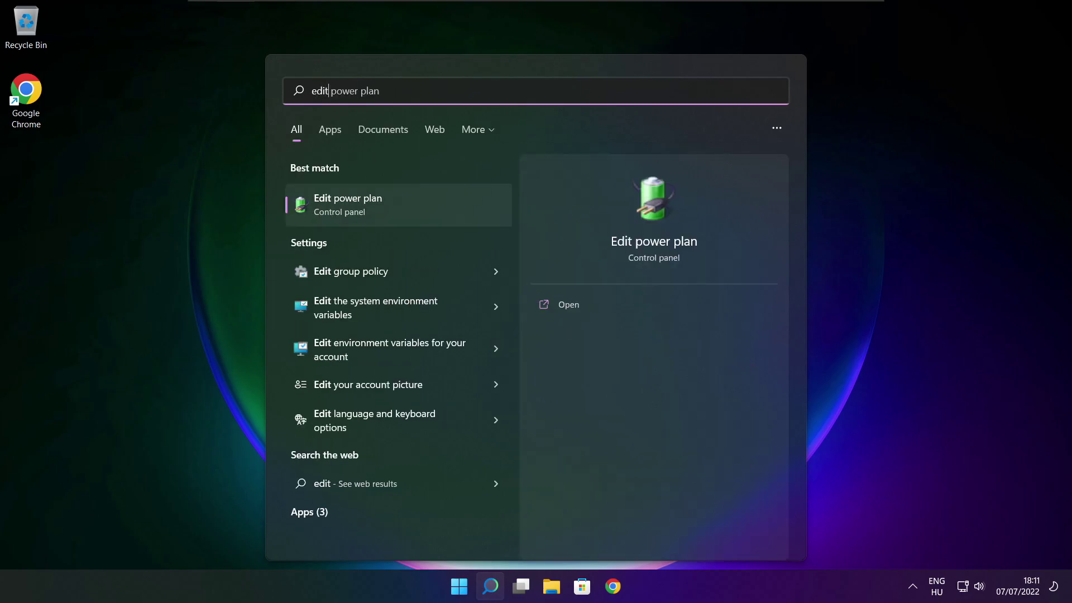
type(" power plan")
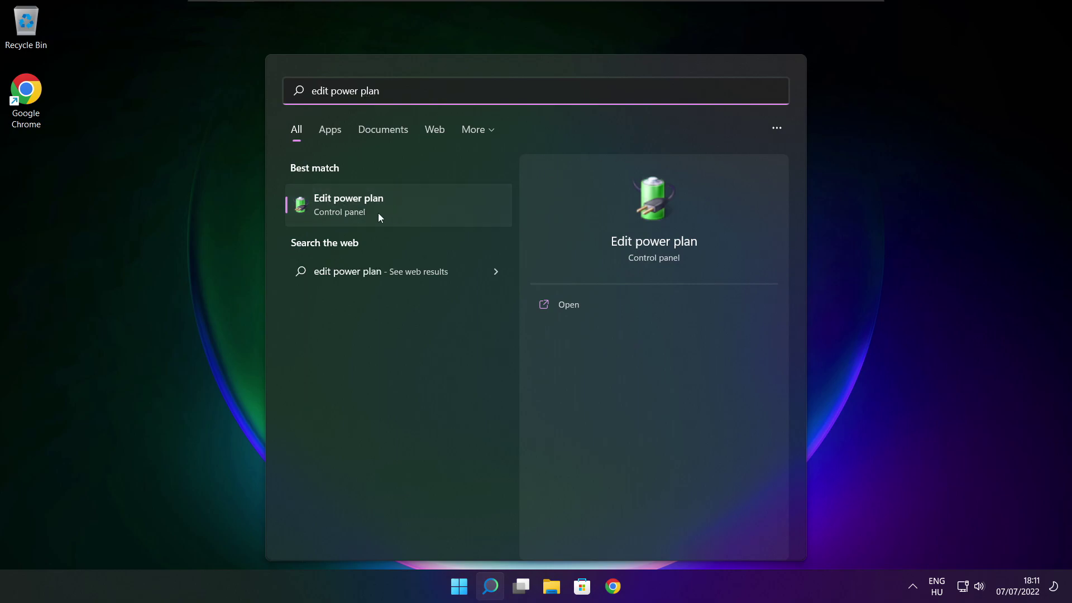
left_click(422, 207)
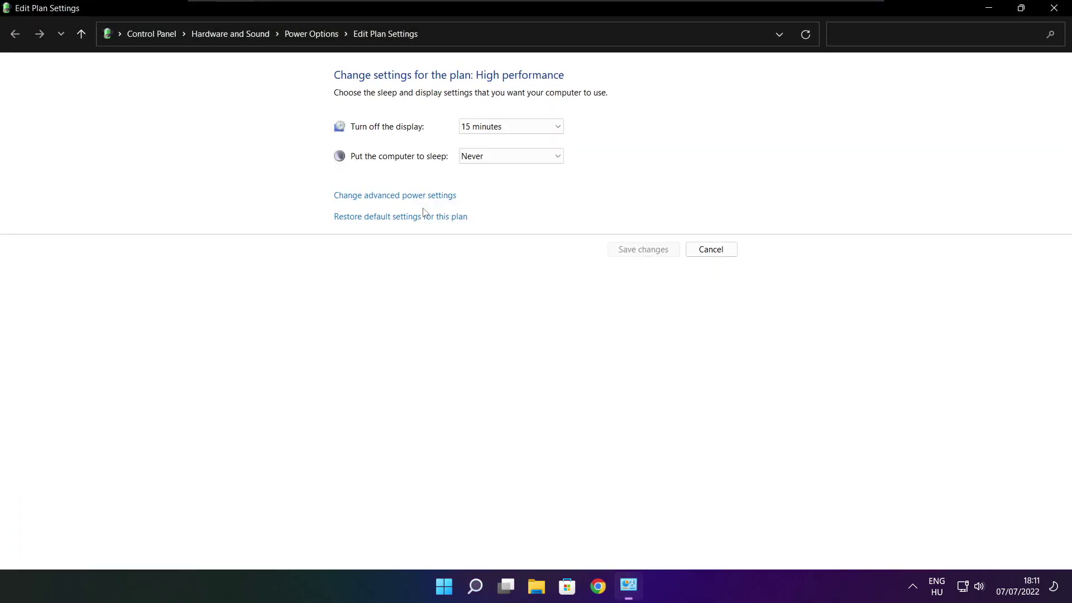
Make High performance the active power plan in Power Options and close the window
left_click(318, 40)
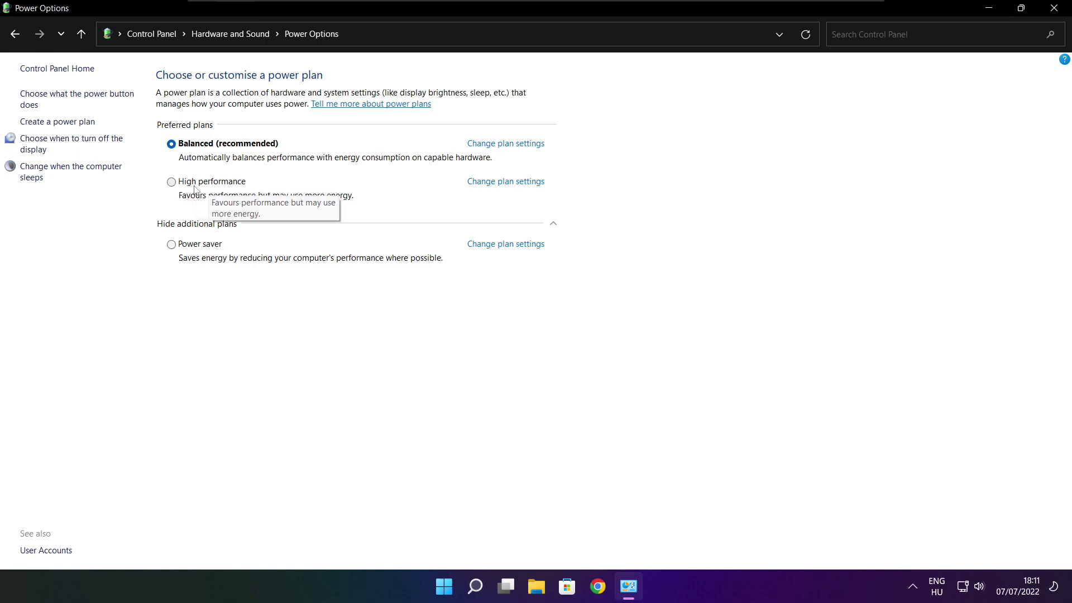
left_click(223, 185)
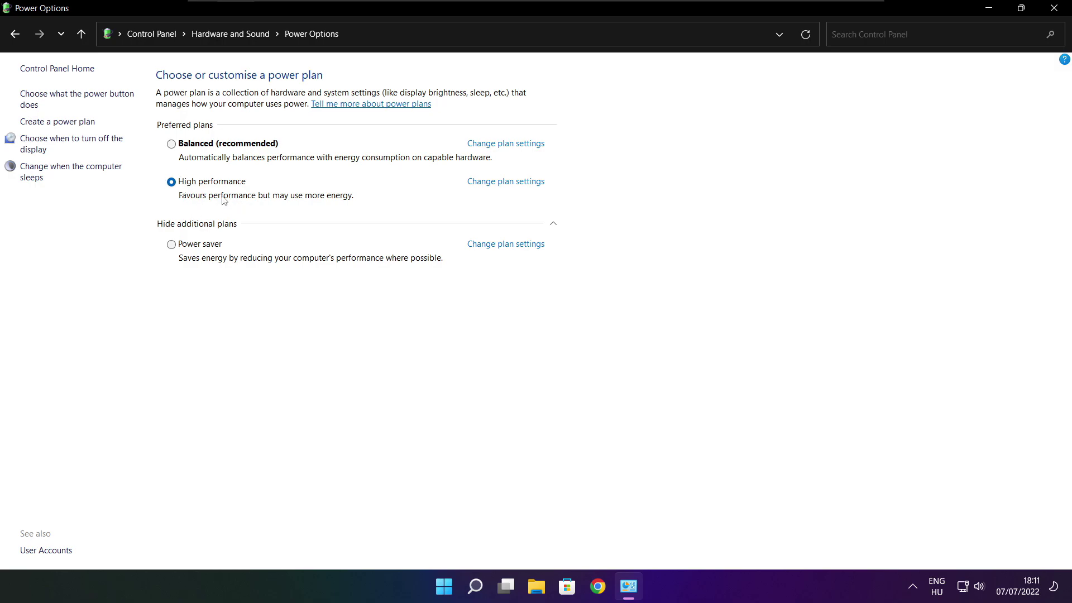
left_click(1055, 8)
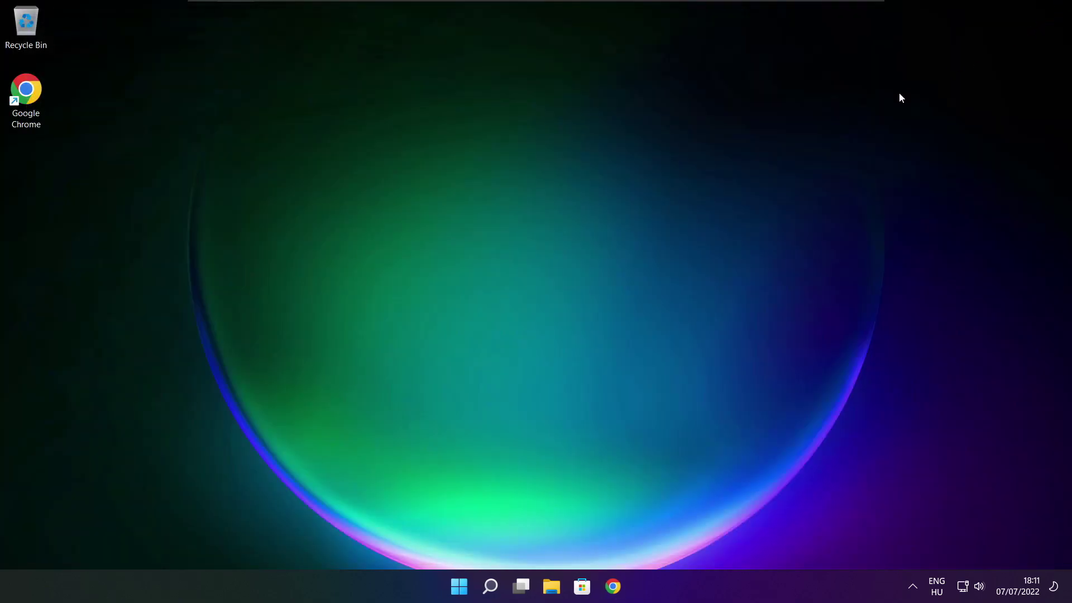
Search for 'game mode' and open the Gaming > Game Mode settings page
left_click(494, 590)
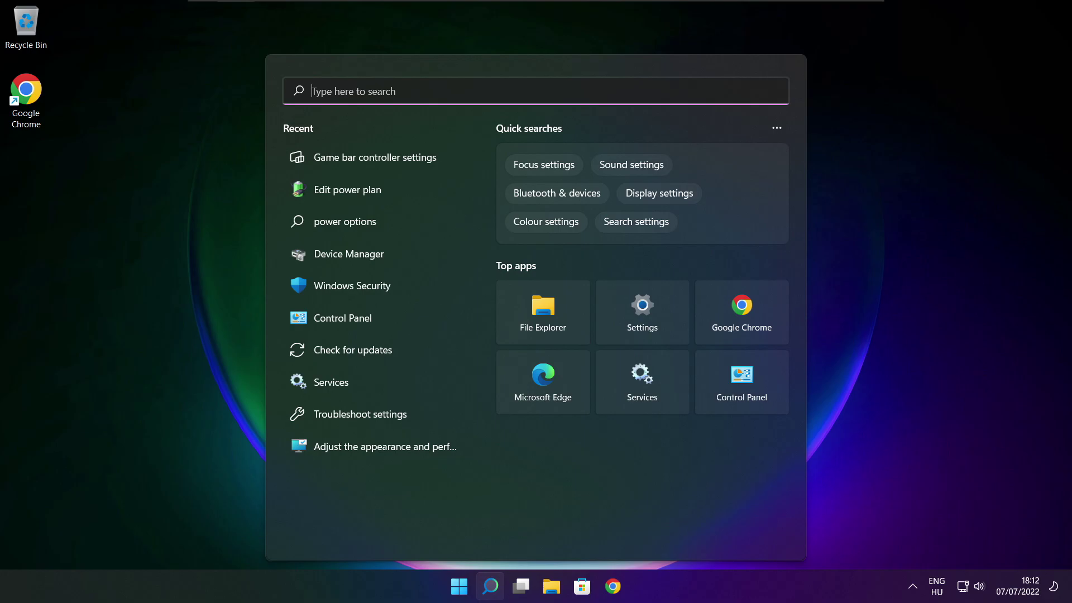
type("game mo")
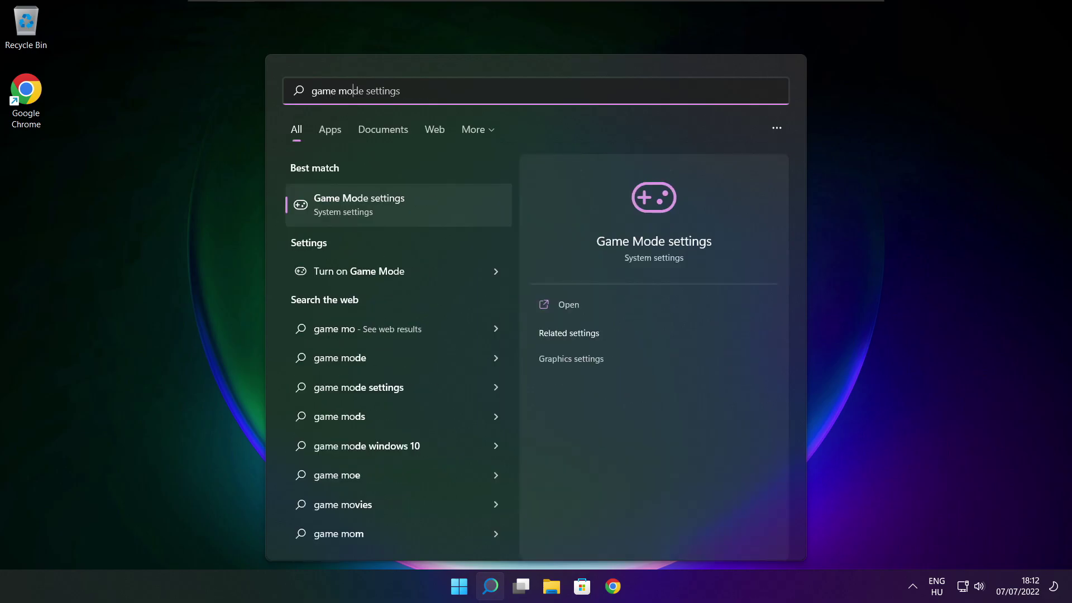
type("de")
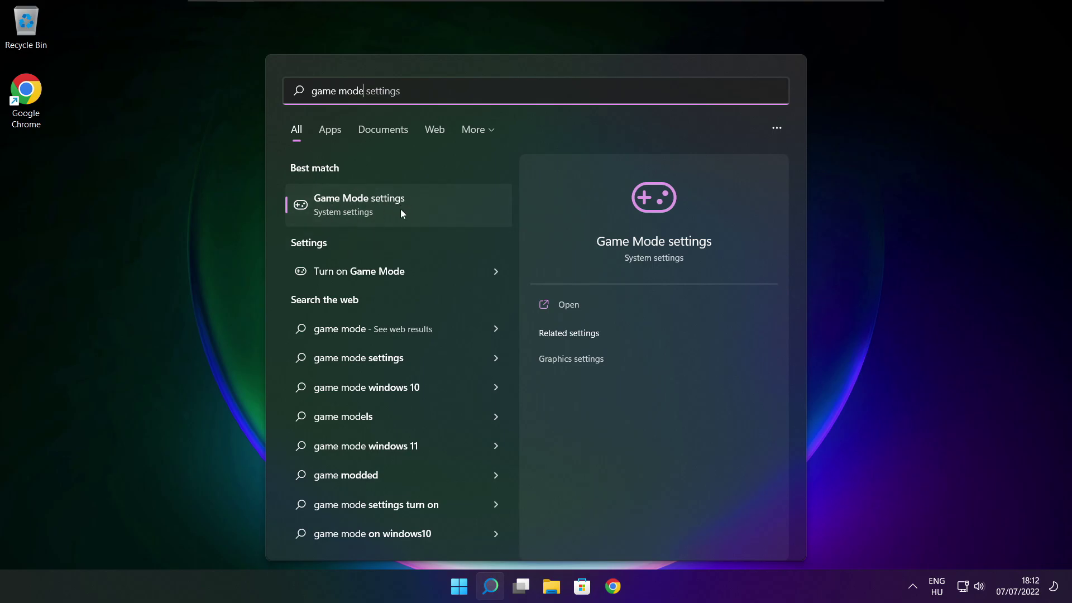
left_click(424, 208)
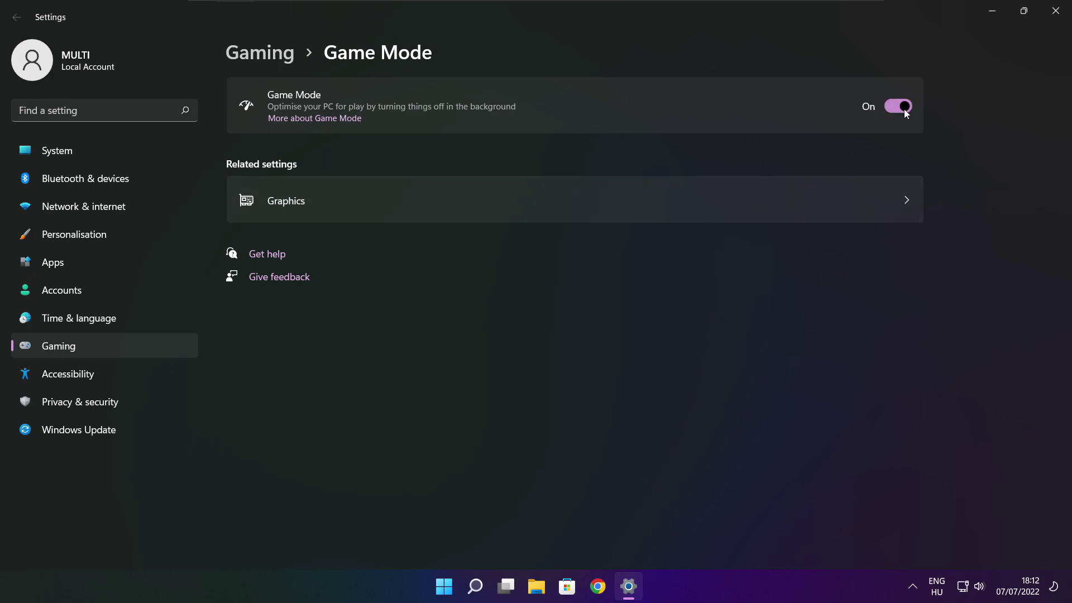
Review the Xbox Game Bar settings, close Settings, and bring up the Win+X tools menu
left_click(265, 61)
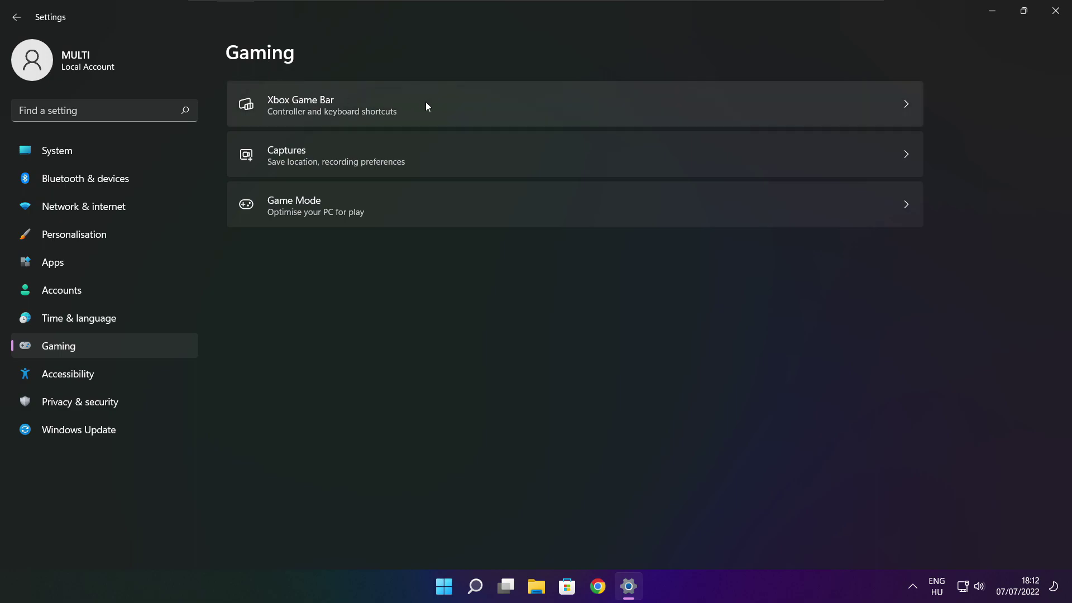
left_click(437, 113)
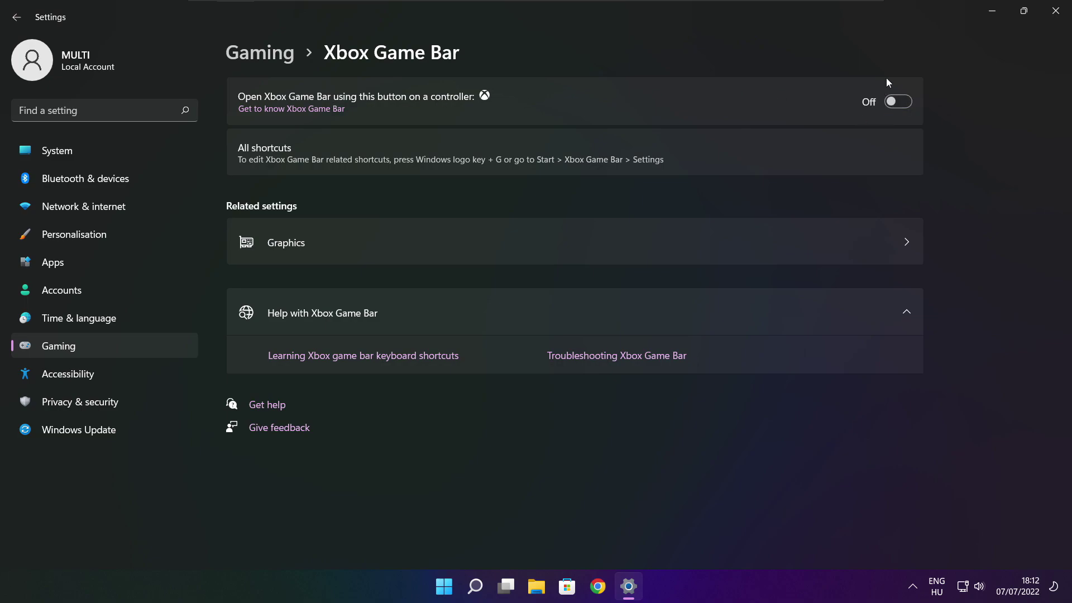
left_click(1055, 18)
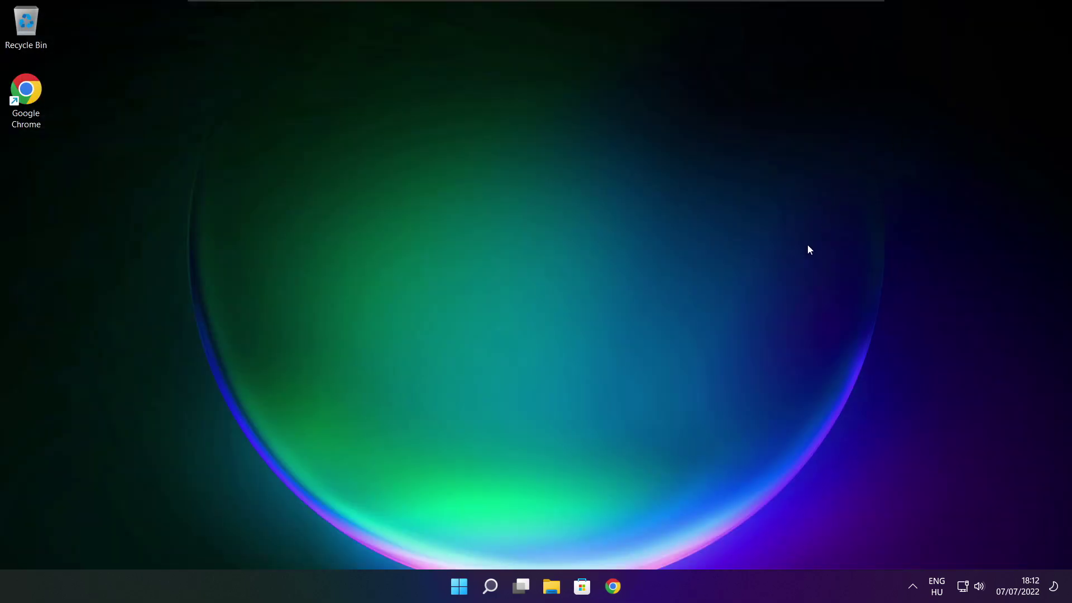
right_click(462, 588)
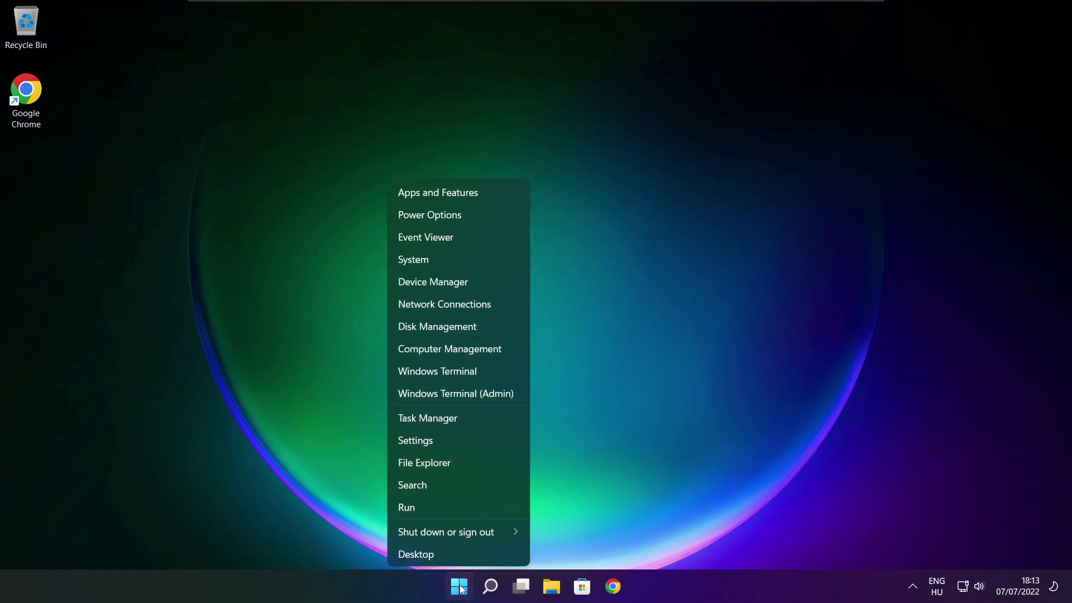
Disable Cortana, Microsoft Edge, Microsoft Teams and Terminal at startup in Task Manager, then close it
left_click(461, 418)
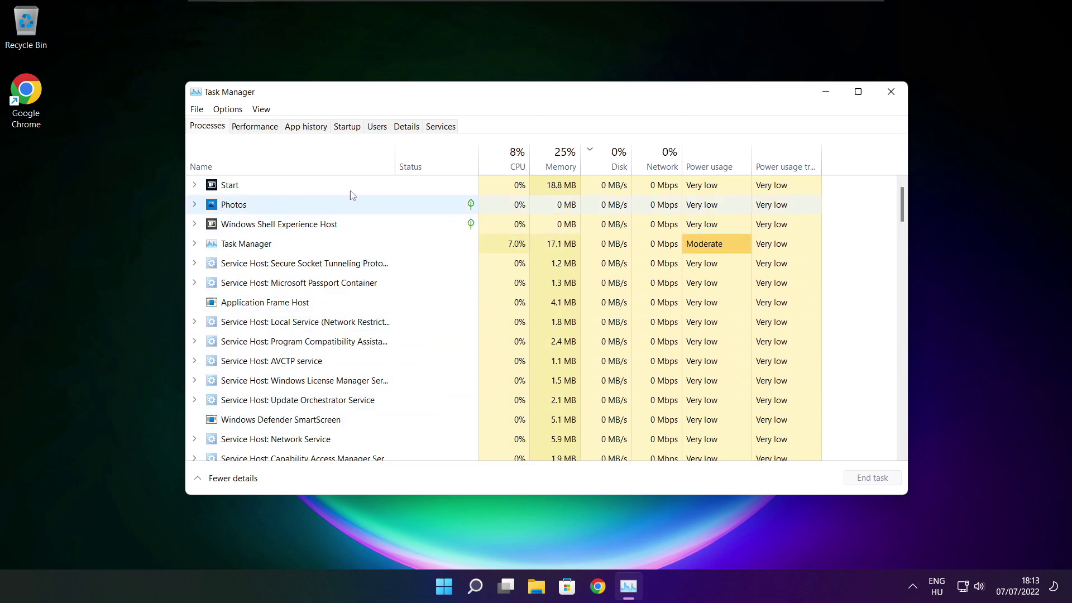
left_click(350, 130)
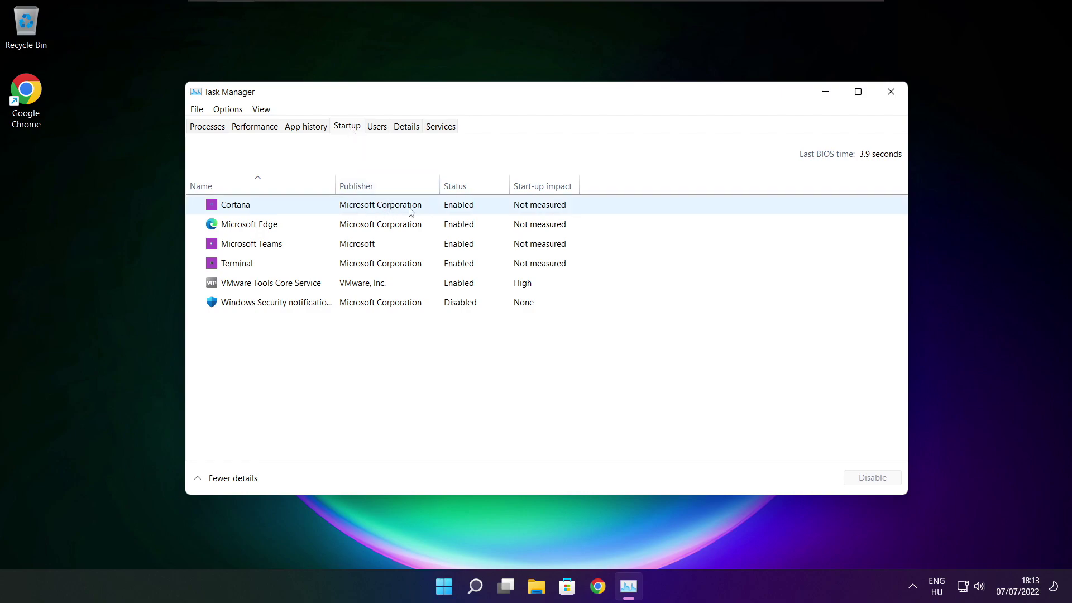
left_click(392, 209)
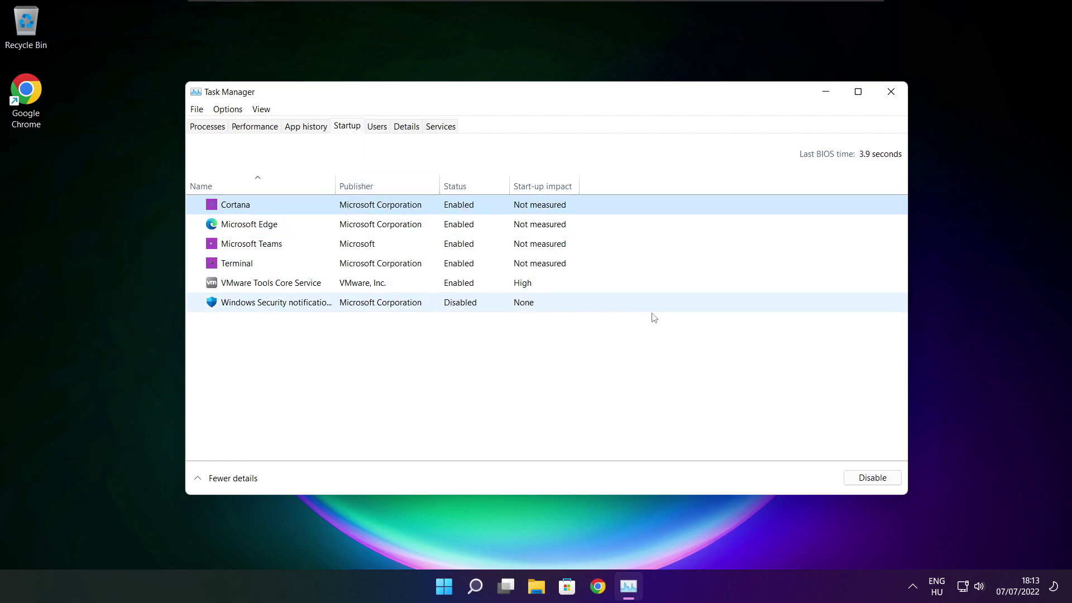
left_click(872, 483)
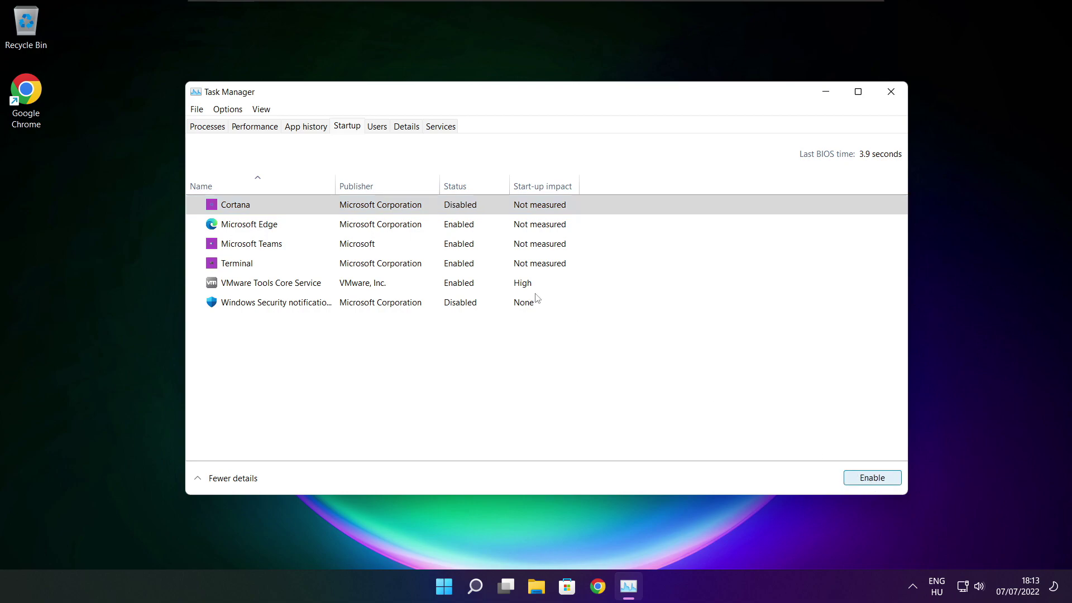
left_click(331, 229)
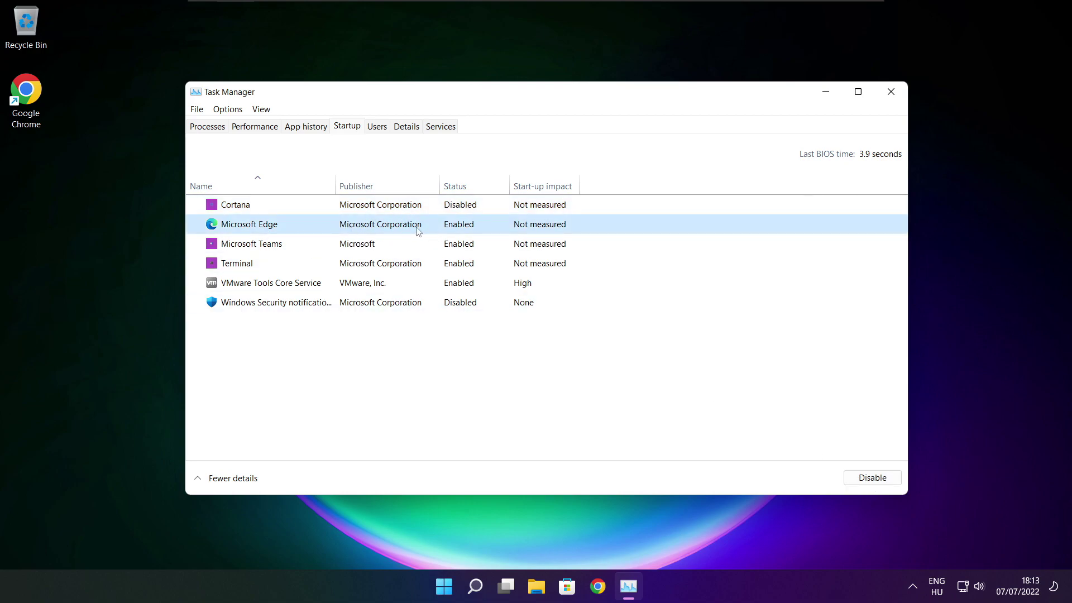
left_click(872, 478)
left_click(471, 246)
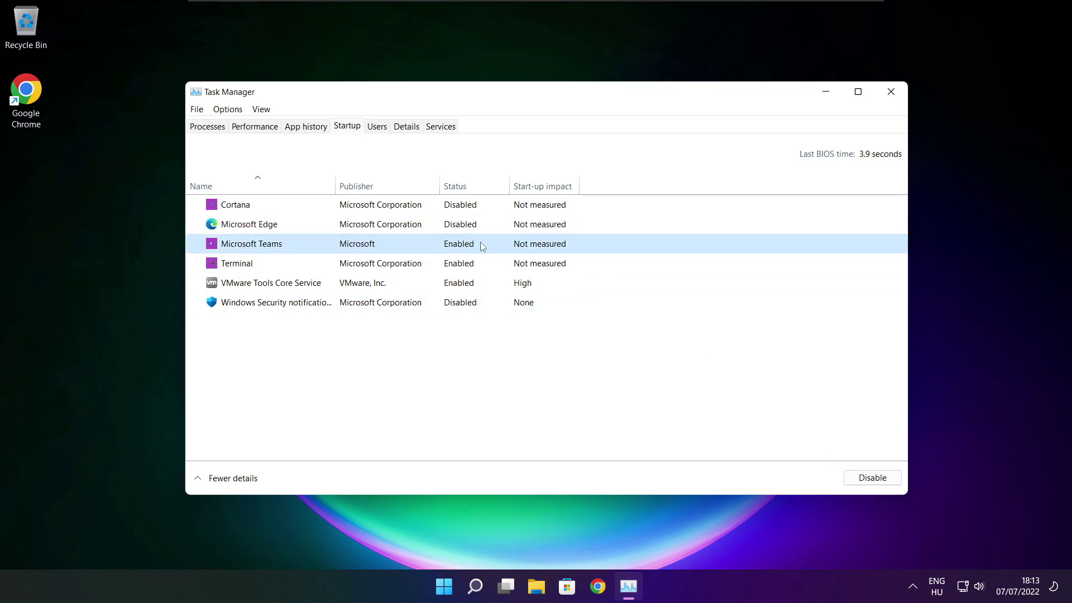
left_click(873, 478)
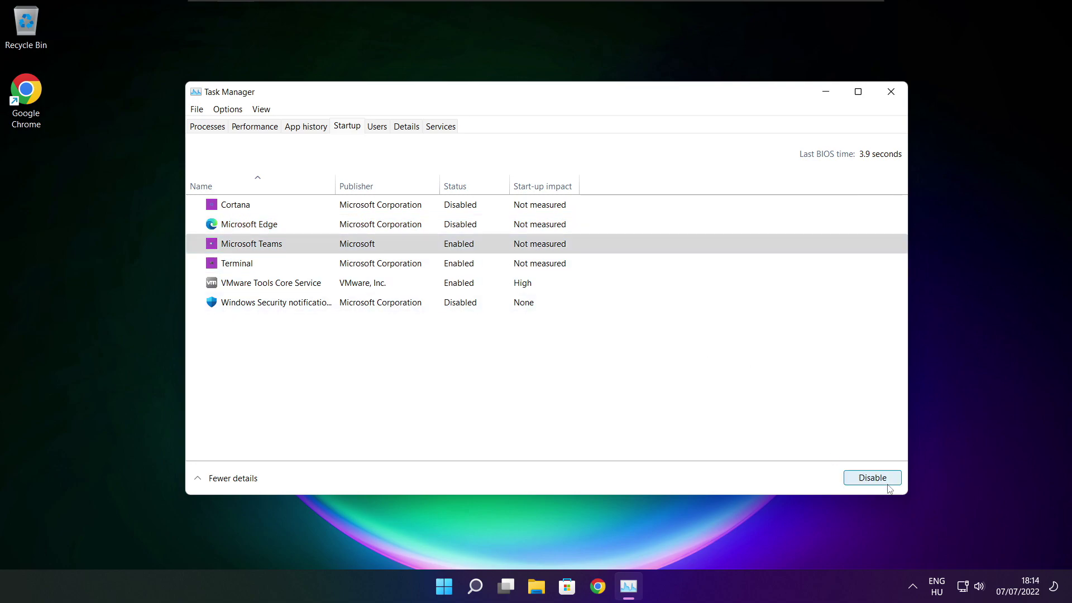
left_click(407, 269)
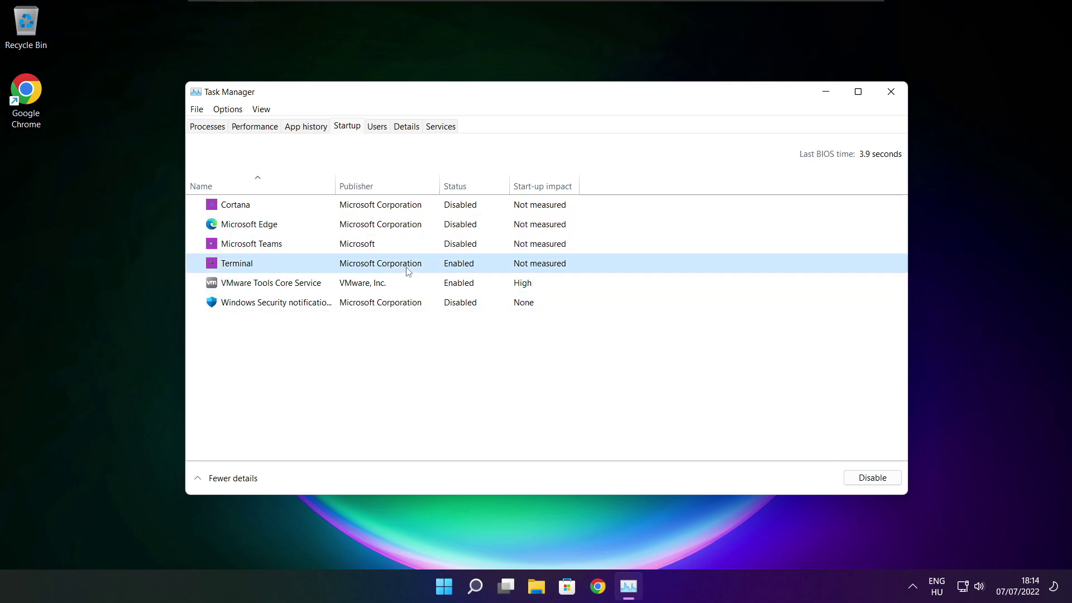
left_click(882, 481)
left_click(485, 269)
left_click(891, 92)
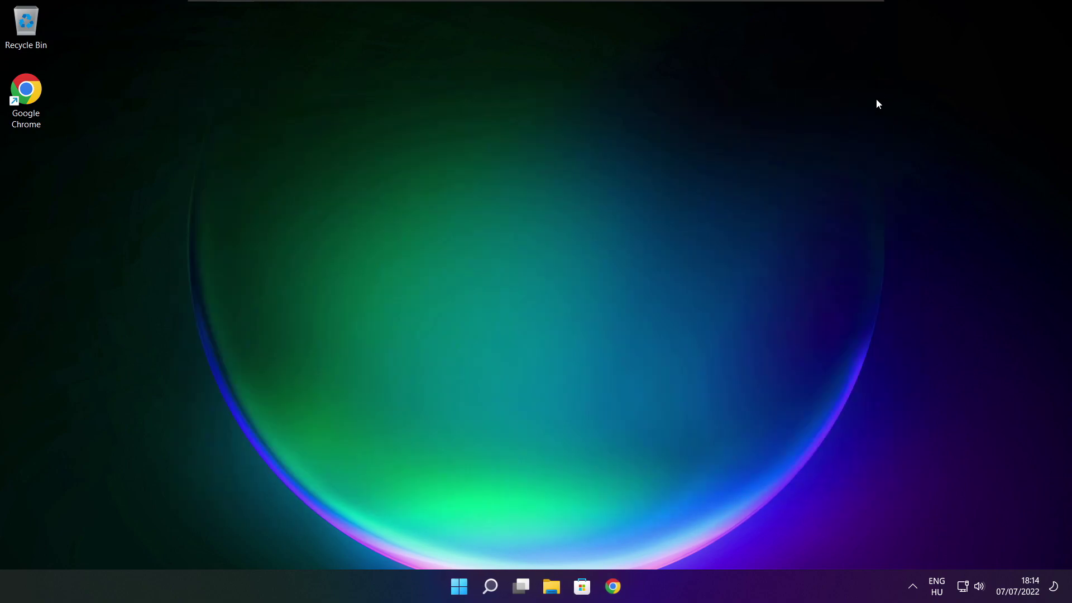
Search for 'optimise' and open Defragment and Optimise Drives
left_click(490, 591)
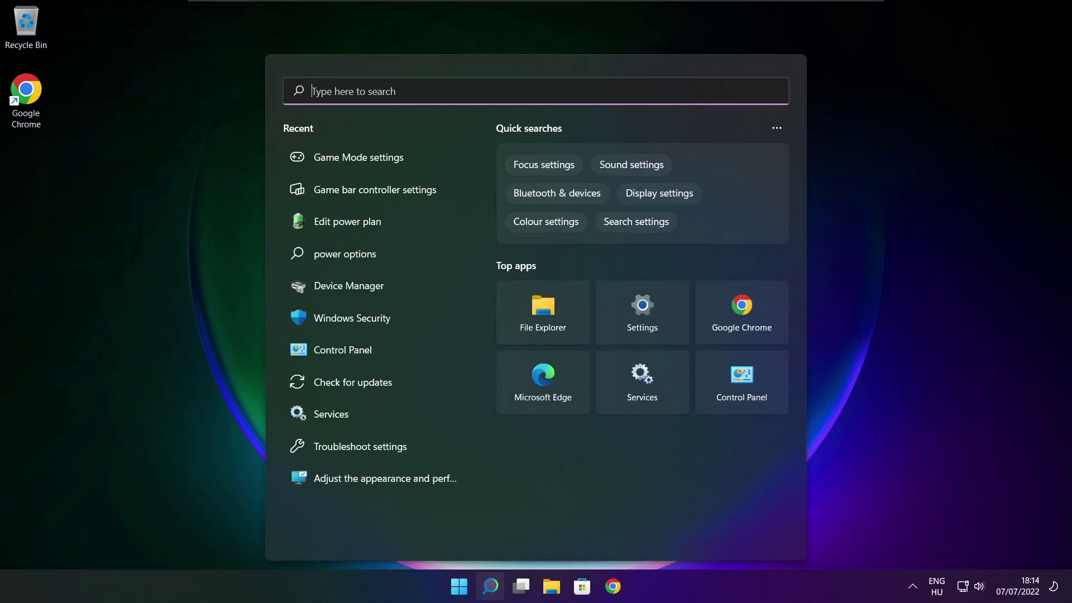
type("optimi")
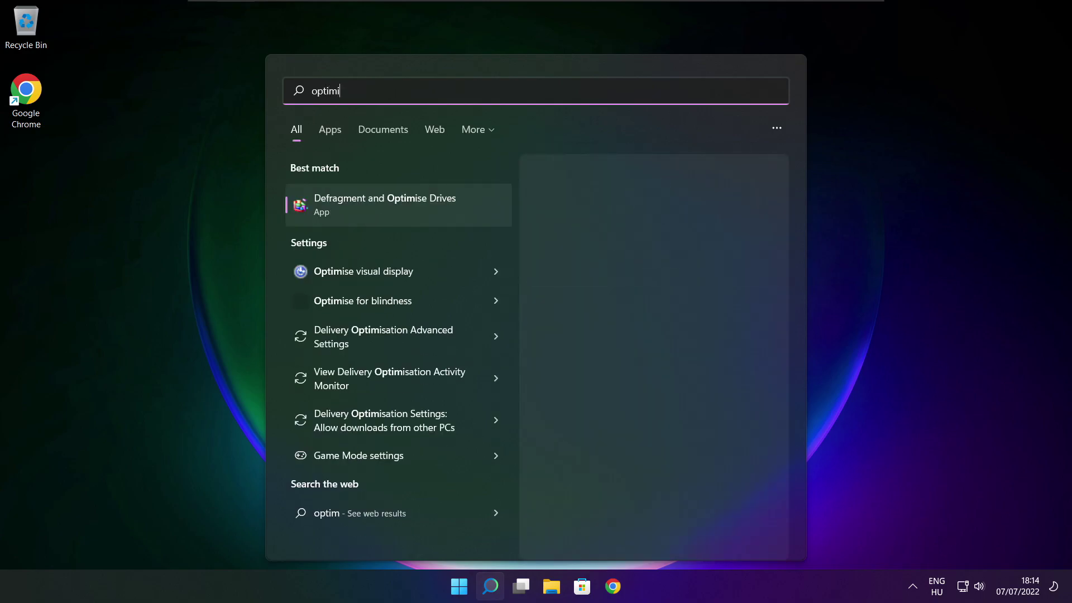
type("se")
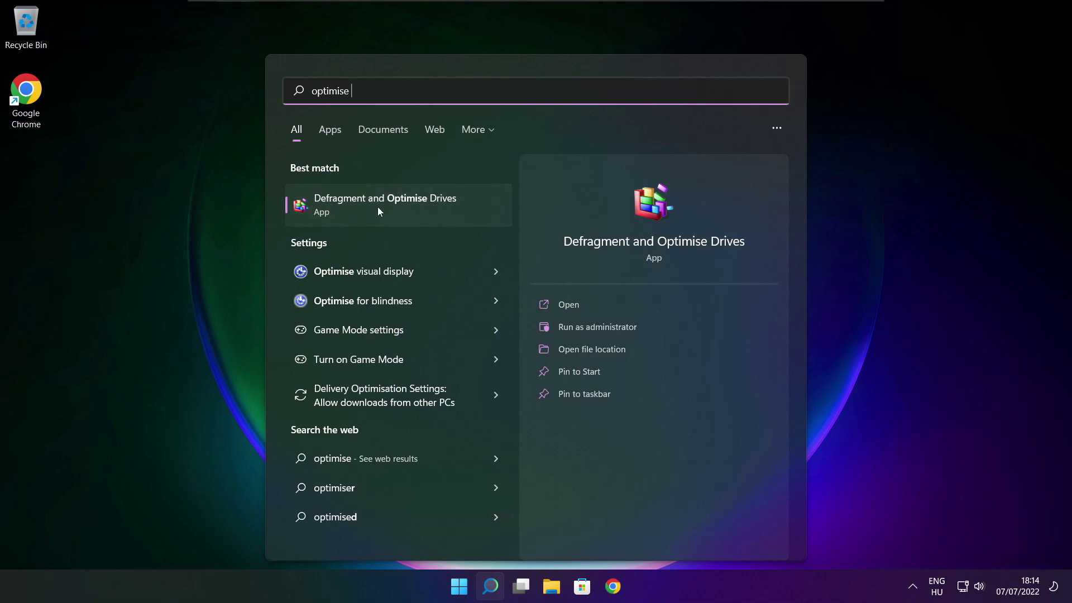
left_click(411, 205)
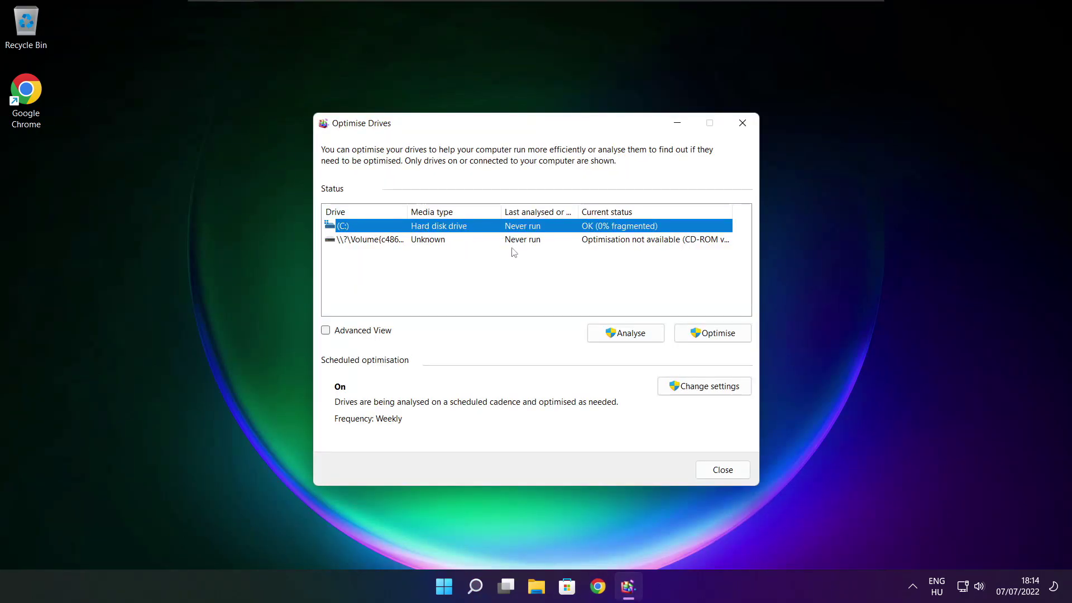
Analyse drive C: (9% fragmented), optimise it, then bring up Windows Search
left_click(618, 333)
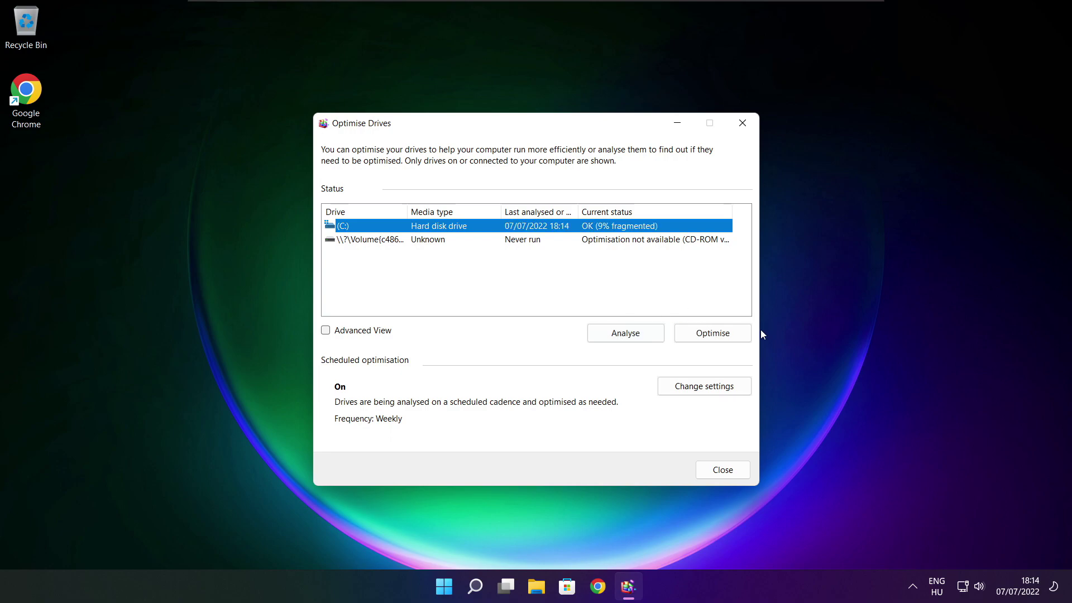
left_click(717, 337)
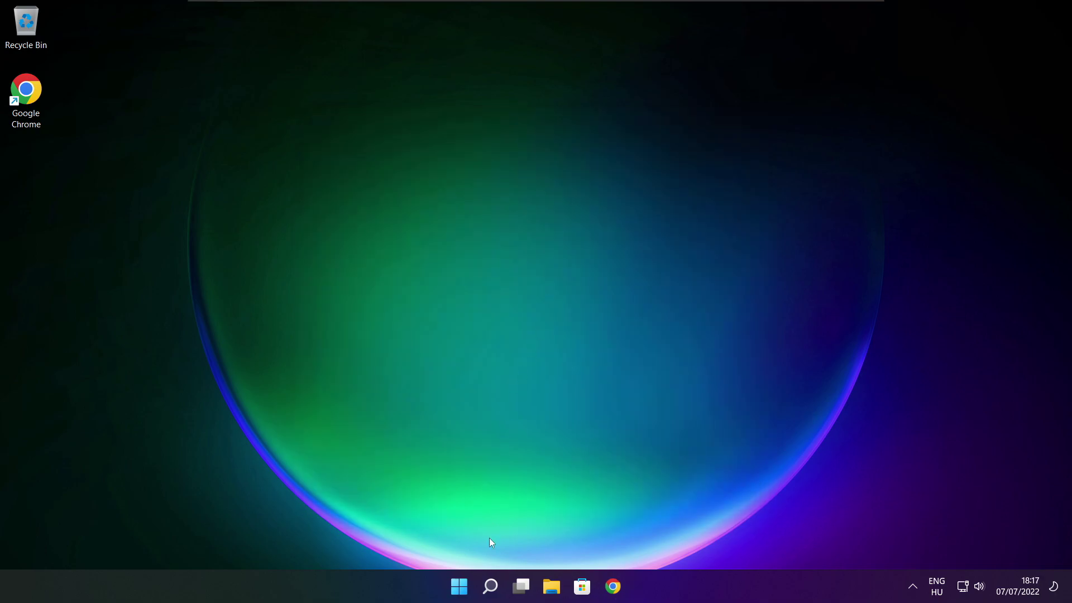
left_click(490, 585)
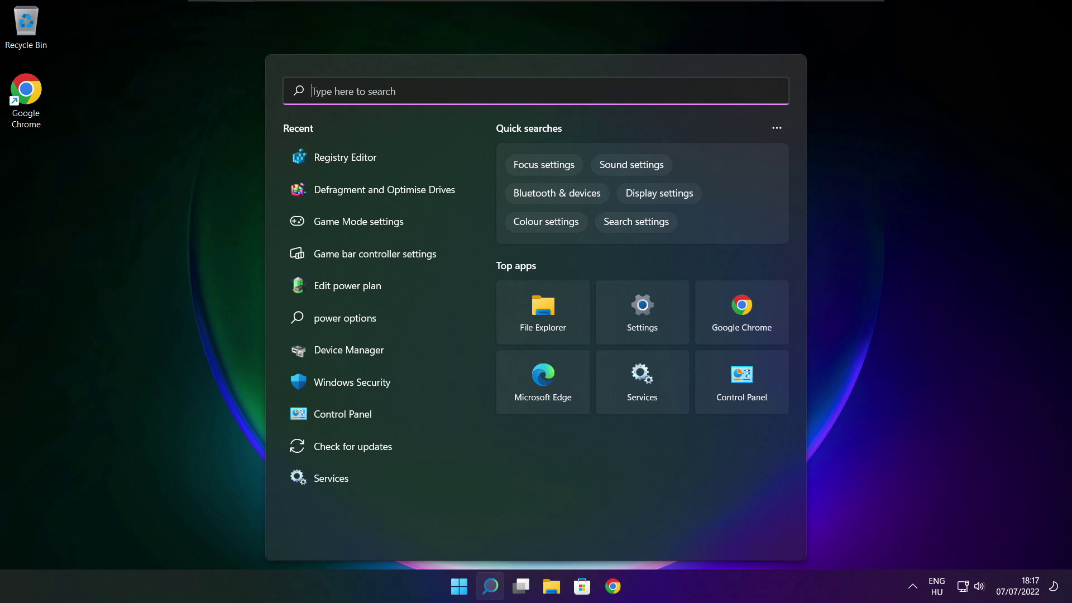
Recheck Windows Update (up to date, KB5014668 available), then close Settings
type("updates")
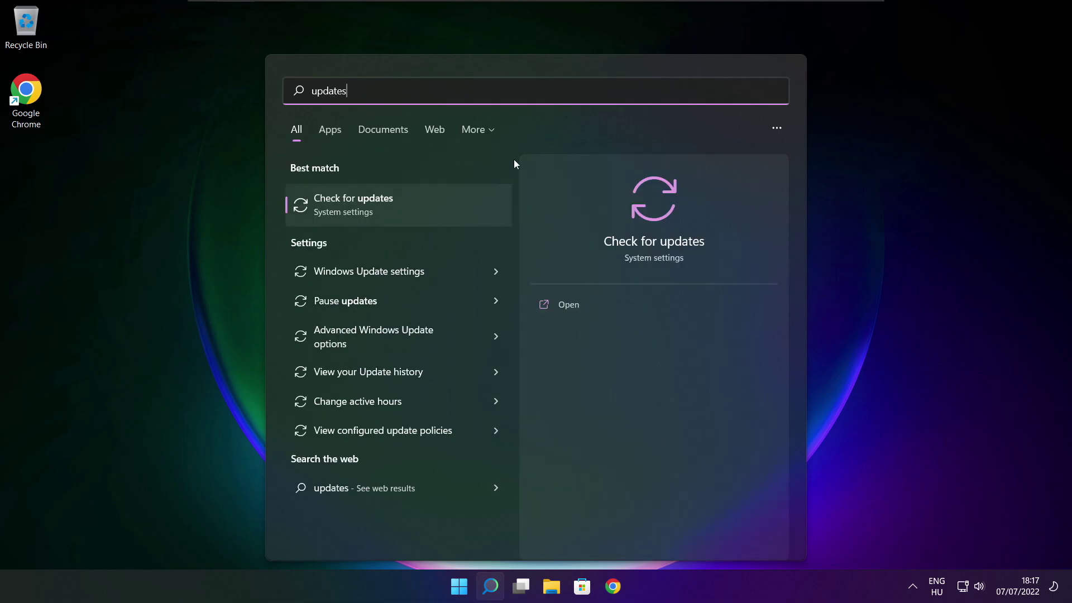
left_click(390, 207)
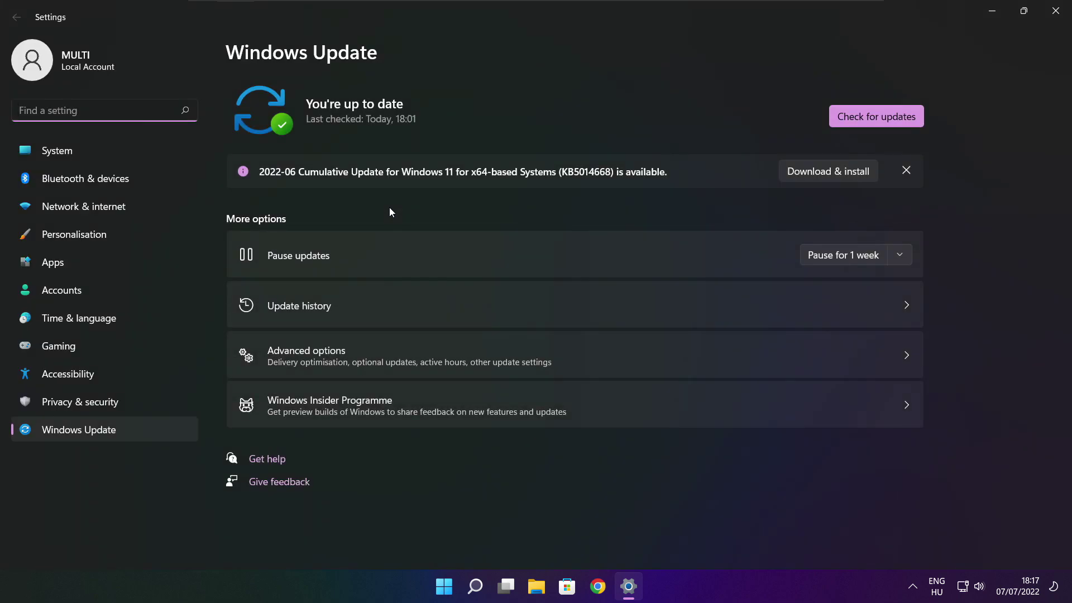
left_click(877, 117)
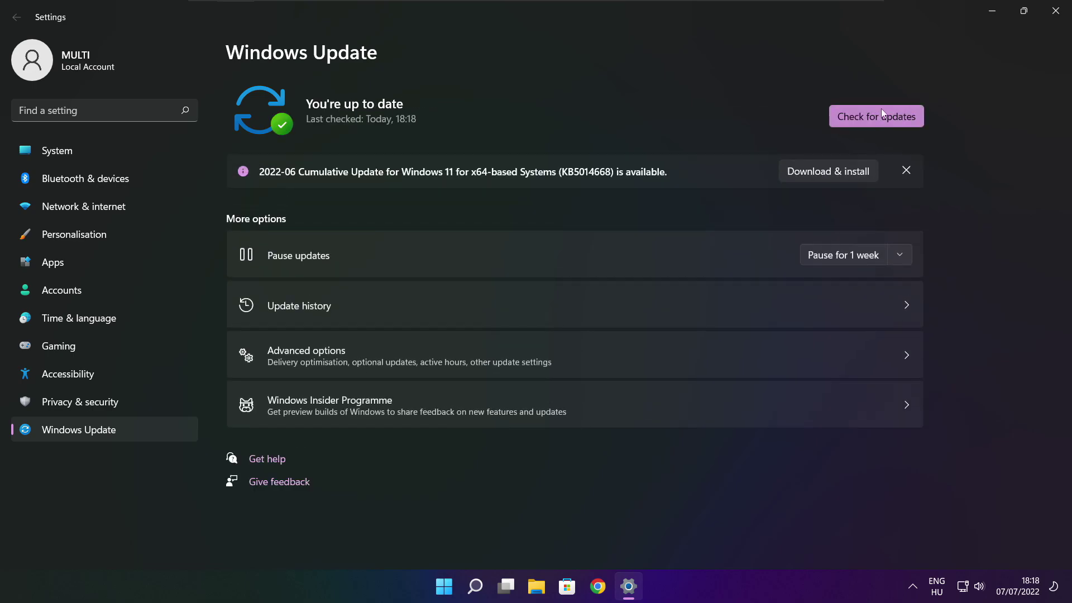
left_click(1055, 12)
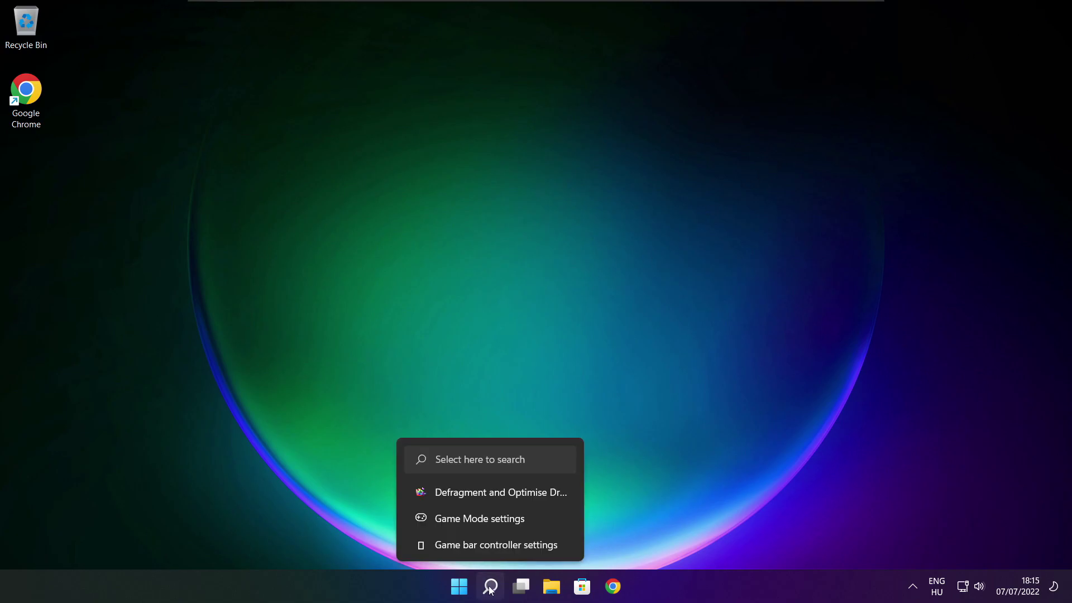
Launch Registry Editor by searching 'regedit' and move its window toward screen centre
left_click(490, 588)
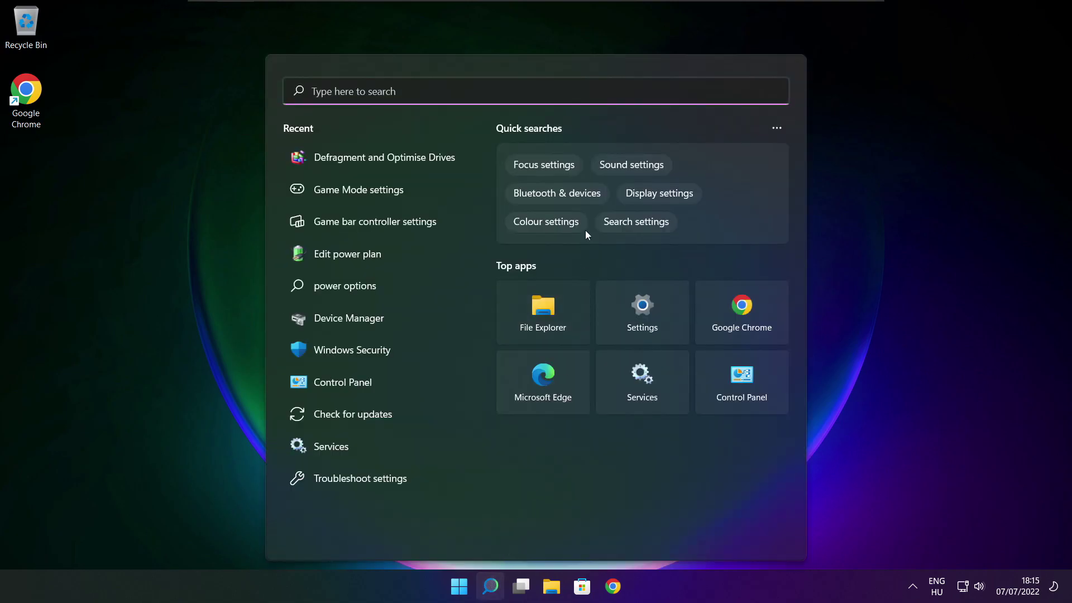
type("regedit")
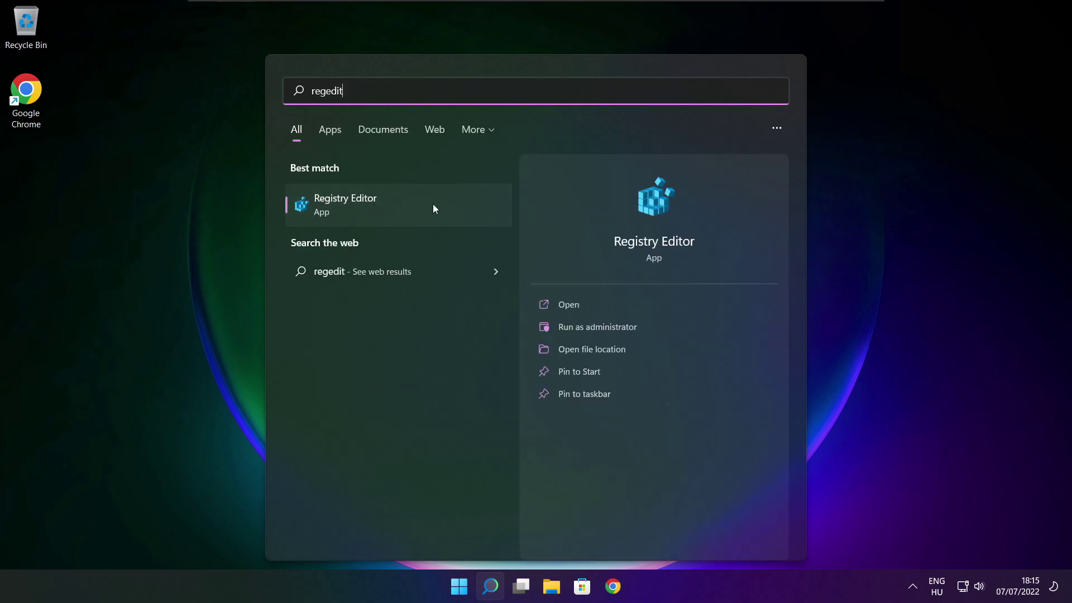
left_click(408, 202)
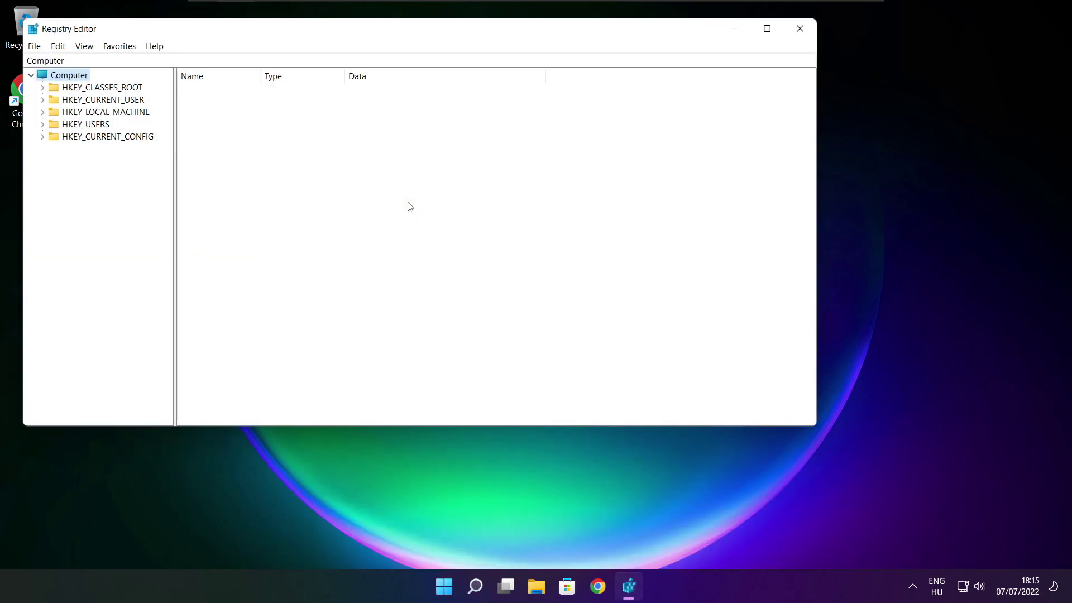
left_click_drag(321, 29, 434, 113)
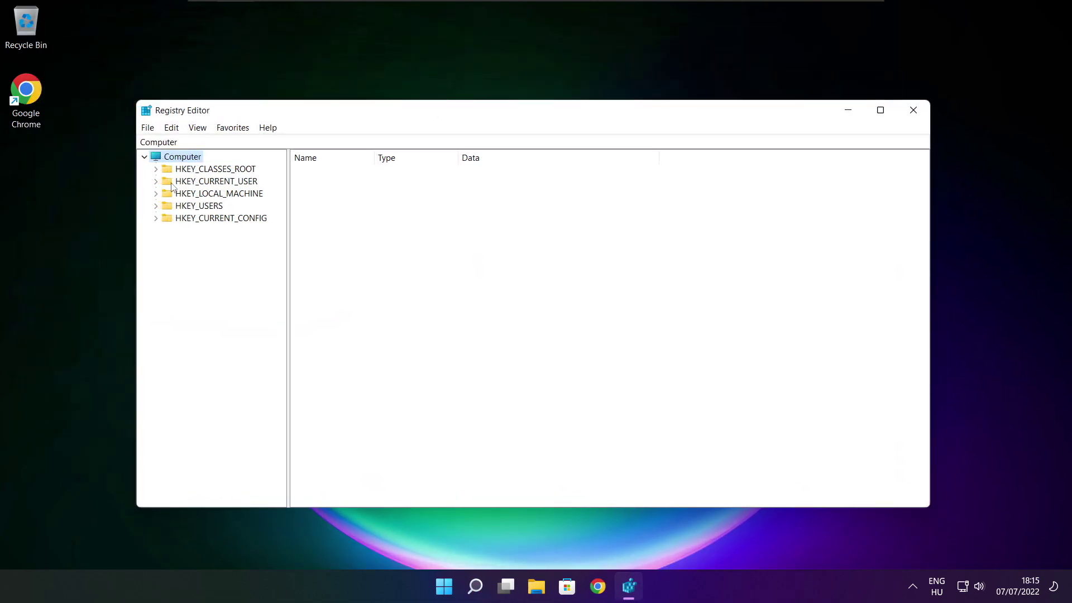
Navigate to HKEY_CURRENT_USER\System\GameConfigStore, widen the Name column, and select GameDVR_Enabled
left_click(174, 184)
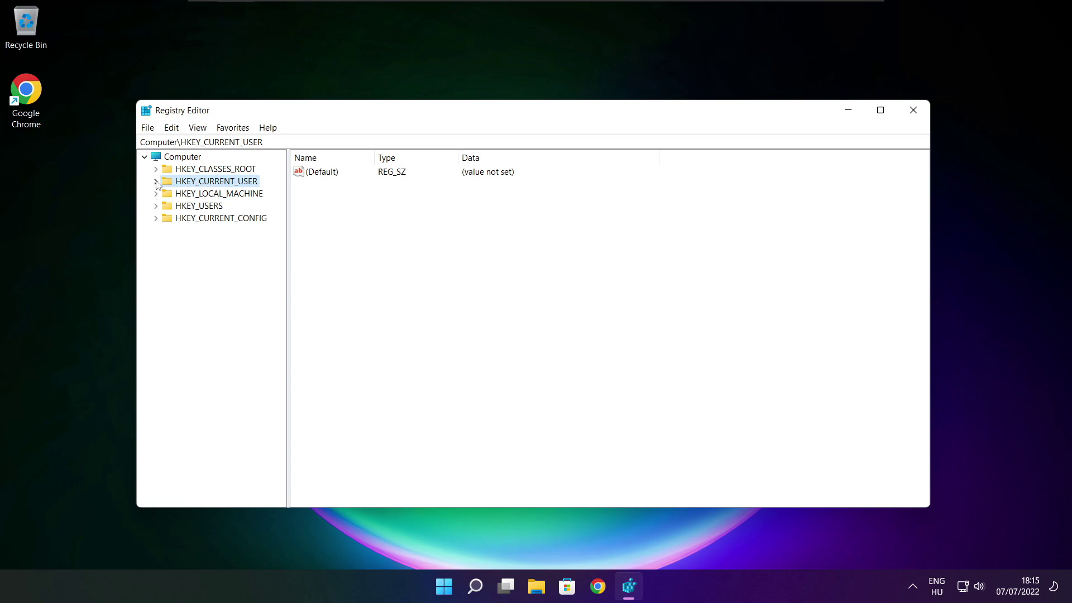
left_click(156, 182)
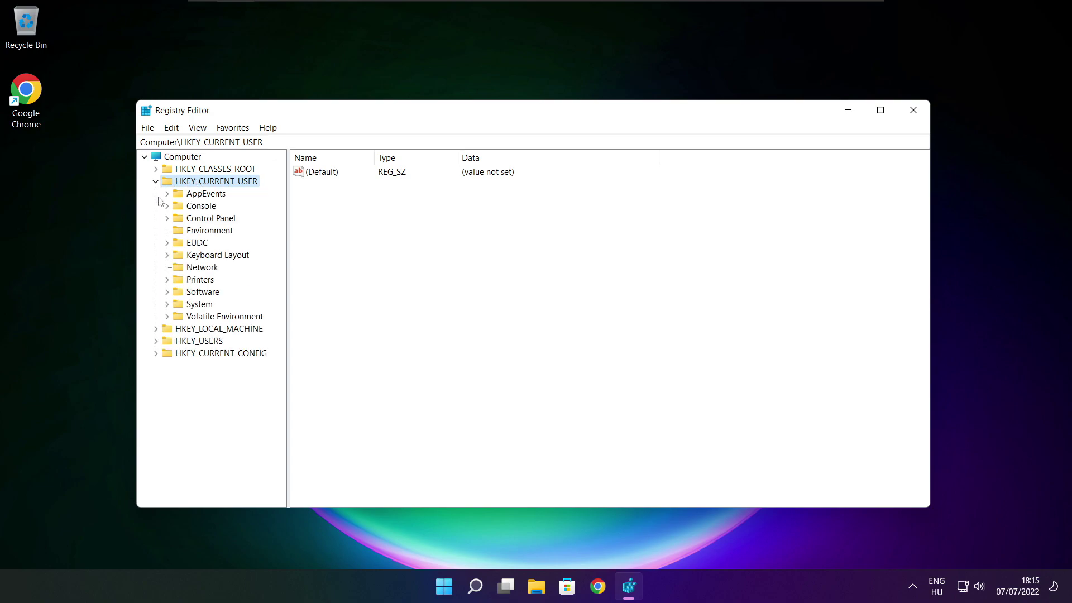
left_click(180, 306)
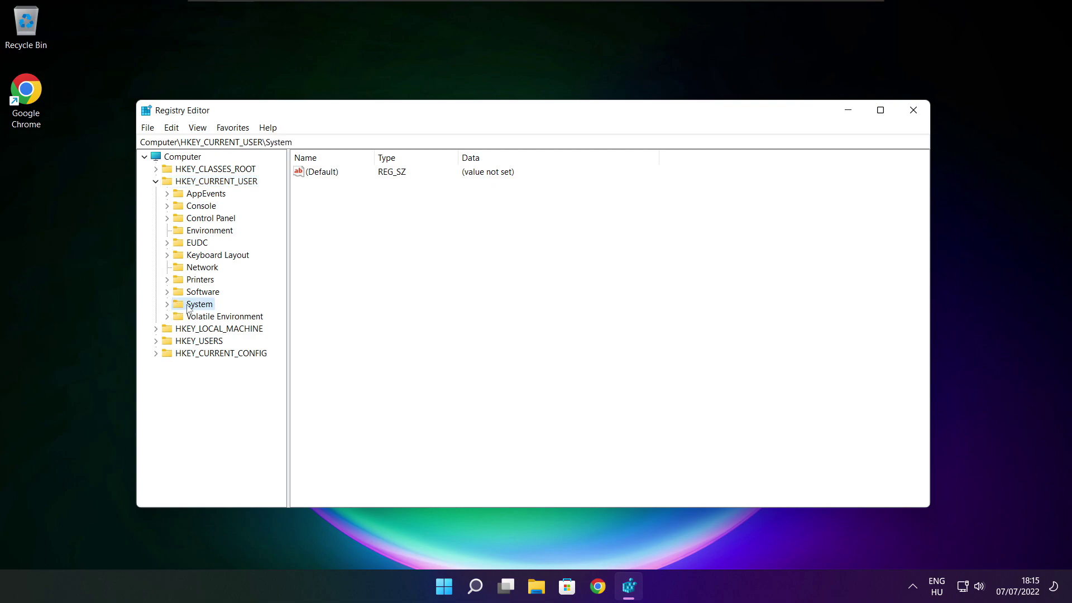
left_click(167, 304)
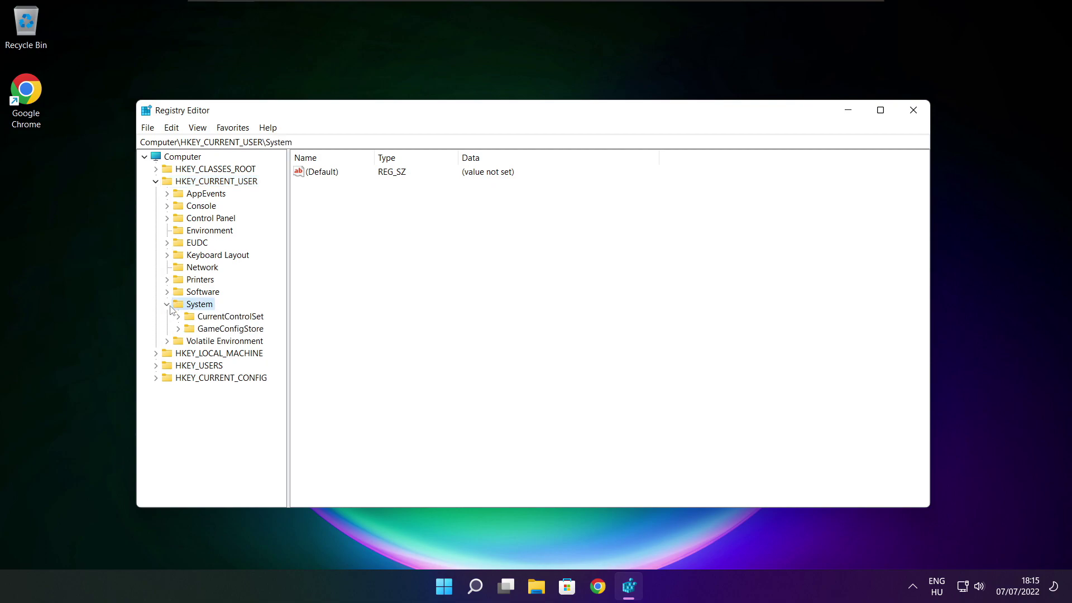
left_click(202, 330)
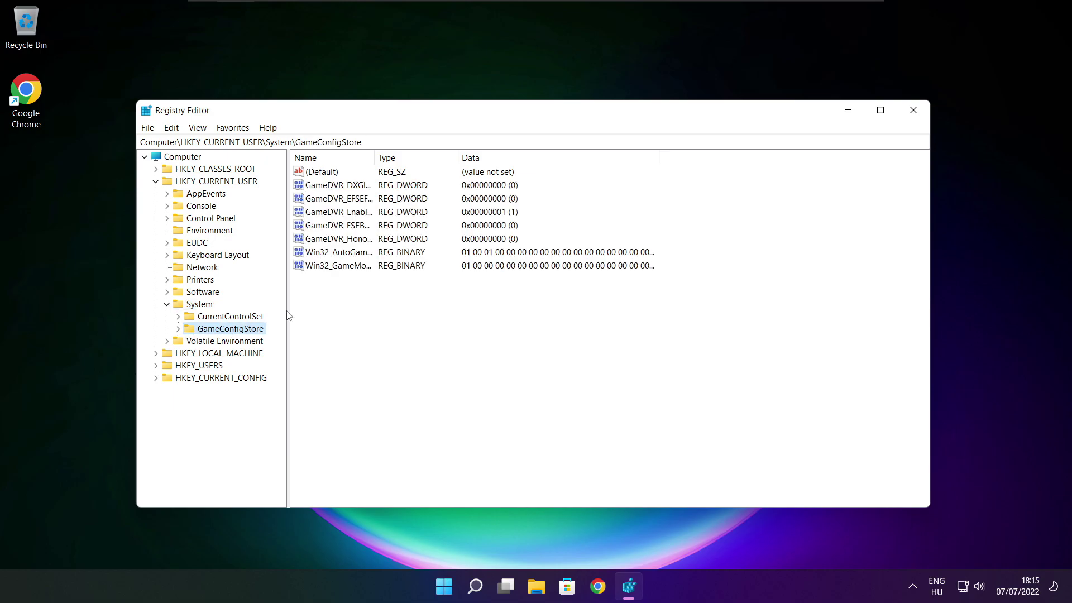
left_click_drag(375, 156, 469, 157)
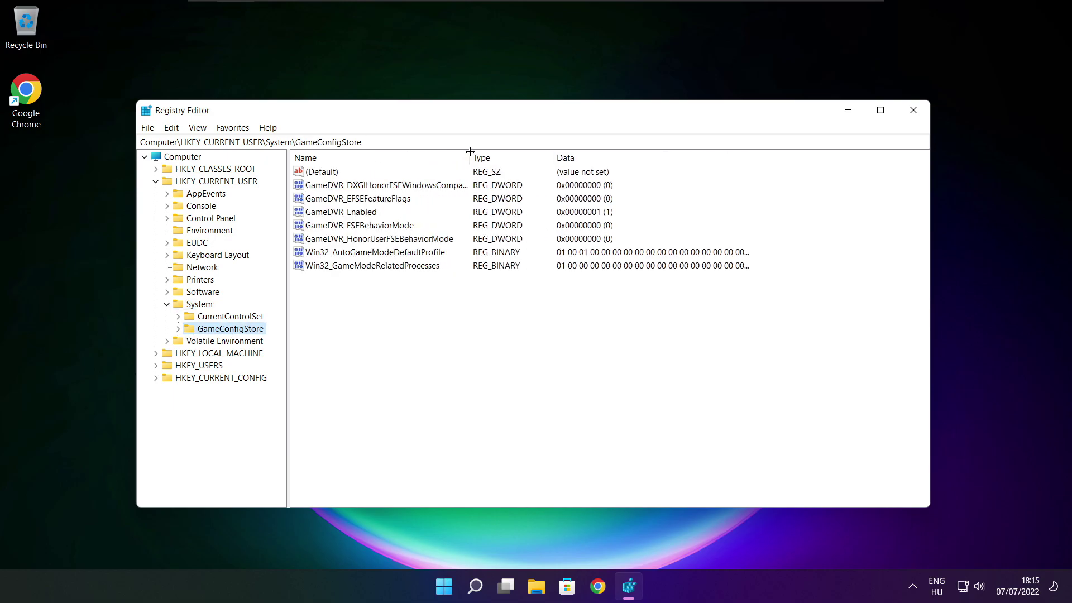
left_click(349, 215)
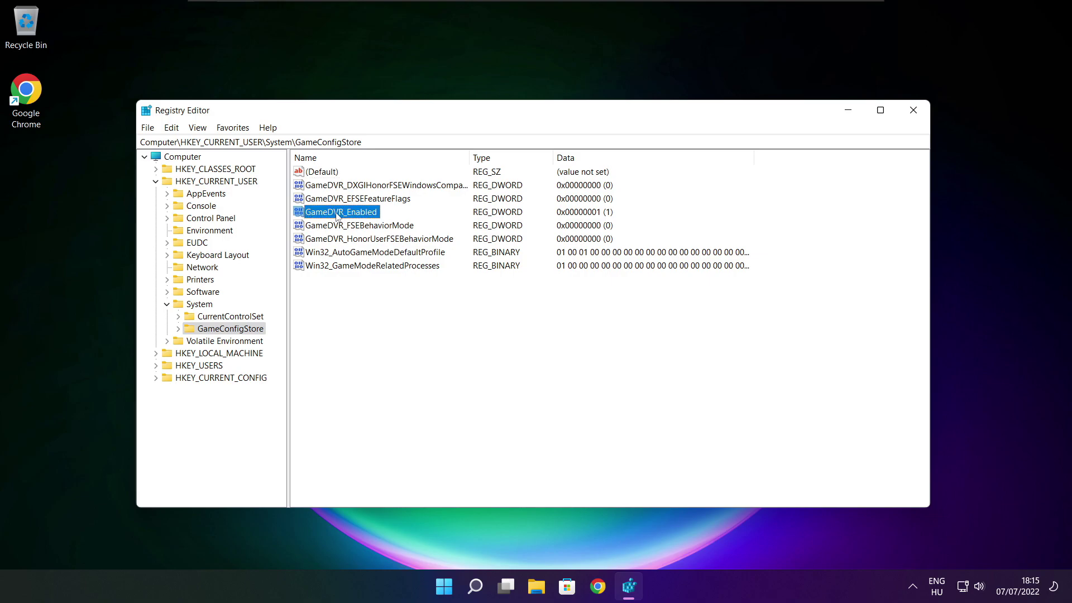
Change GameDVR_Enabled's value data to 0, then collapse the HKEY_CURRENT_USER tree
double_click(338, 213)
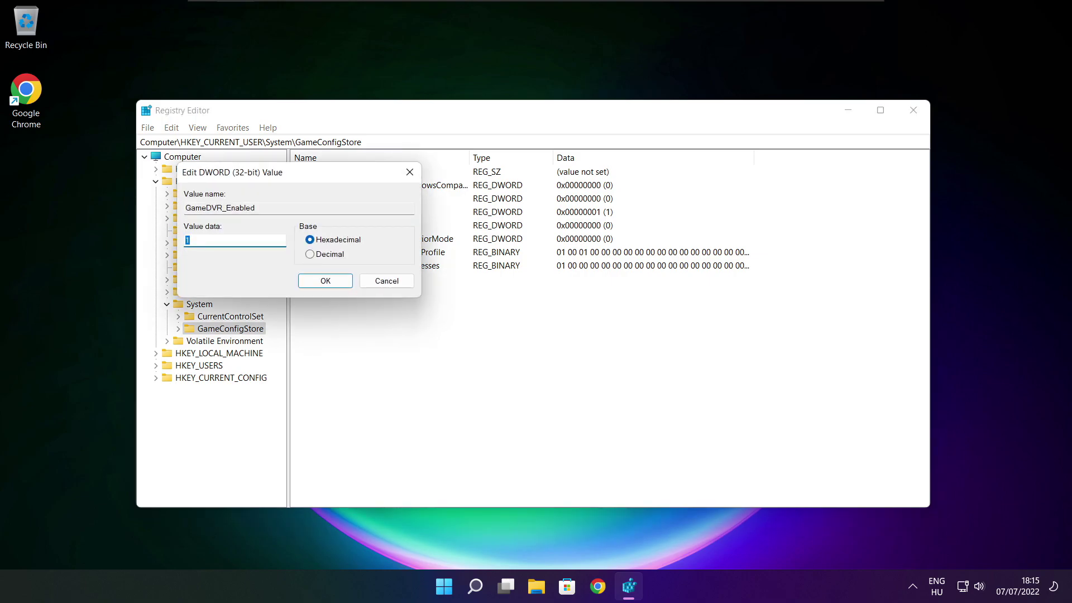
left_click_drag(315, 178, 564, 221)
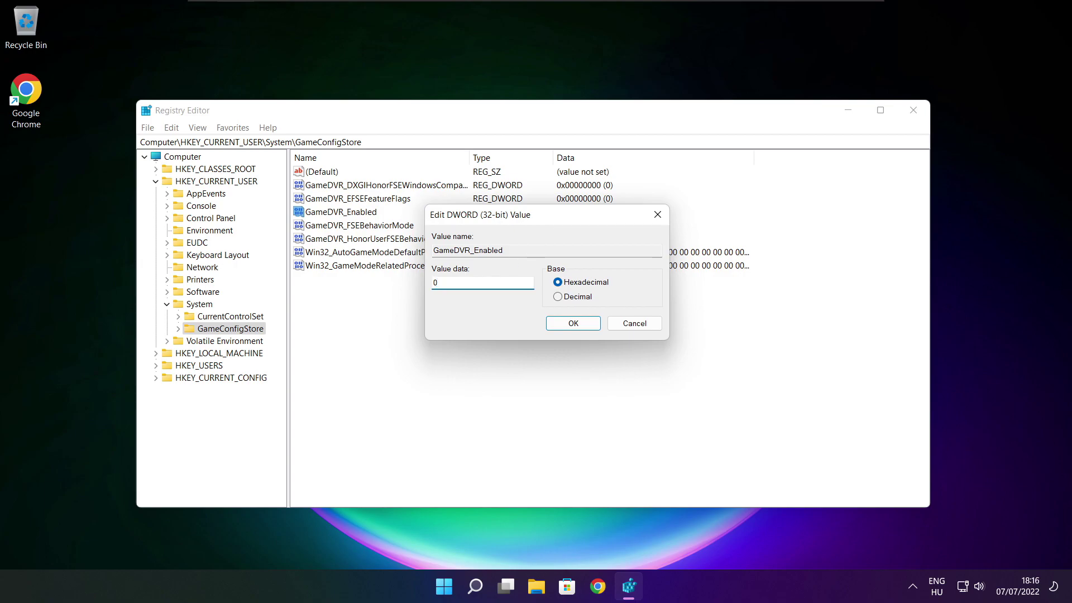
left_click(575, 327)
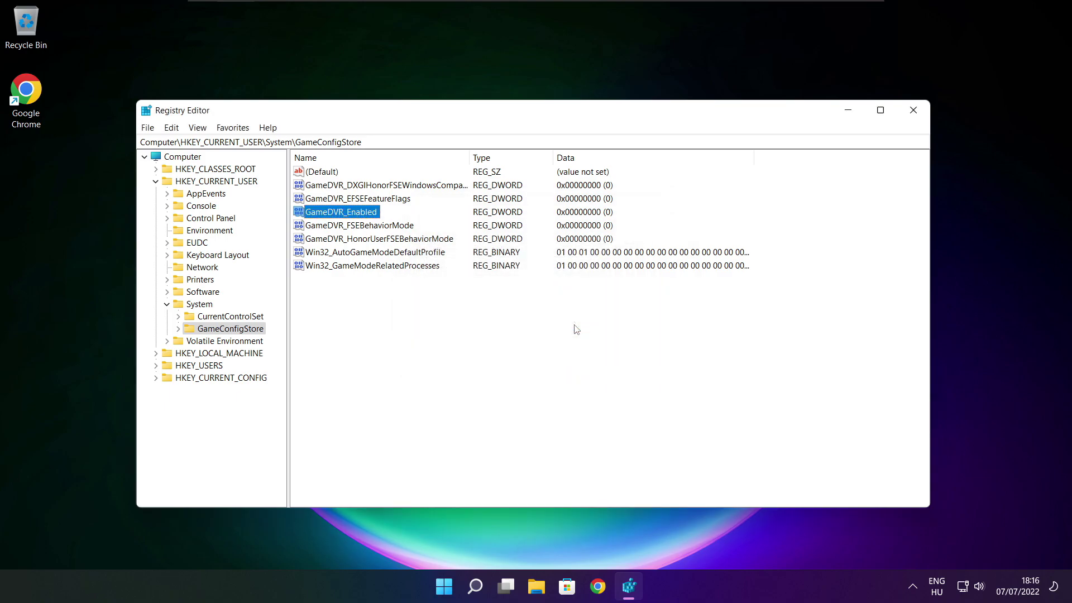
left_click(156, 182)
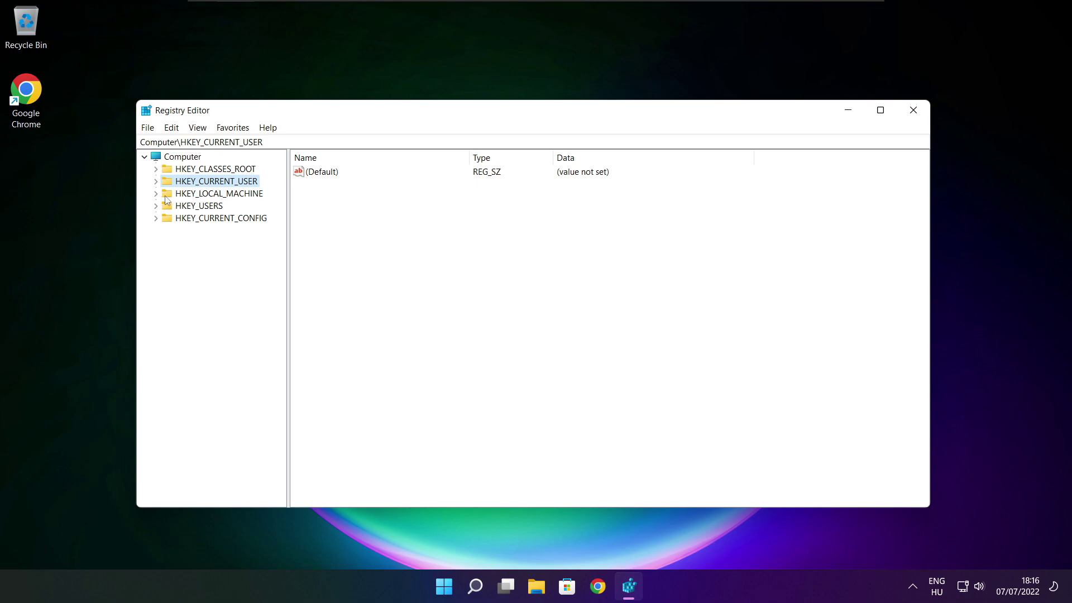
Expand HKEY_LOCAL_MACHINE > SOFTWARE > Microsoft in the registry tree
left_click(163, 195)
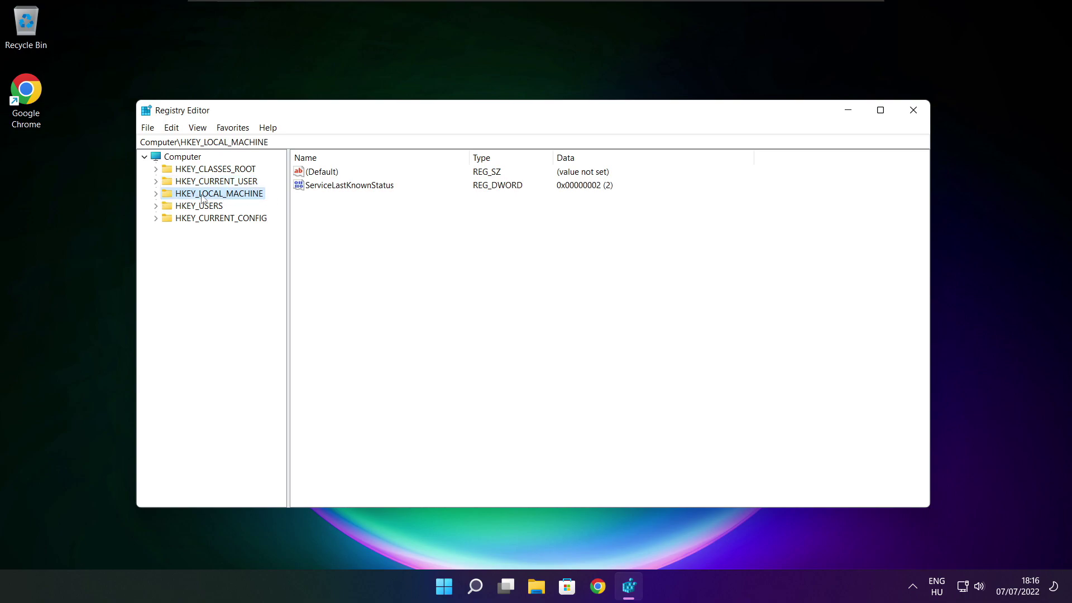
left_click(156, 194)
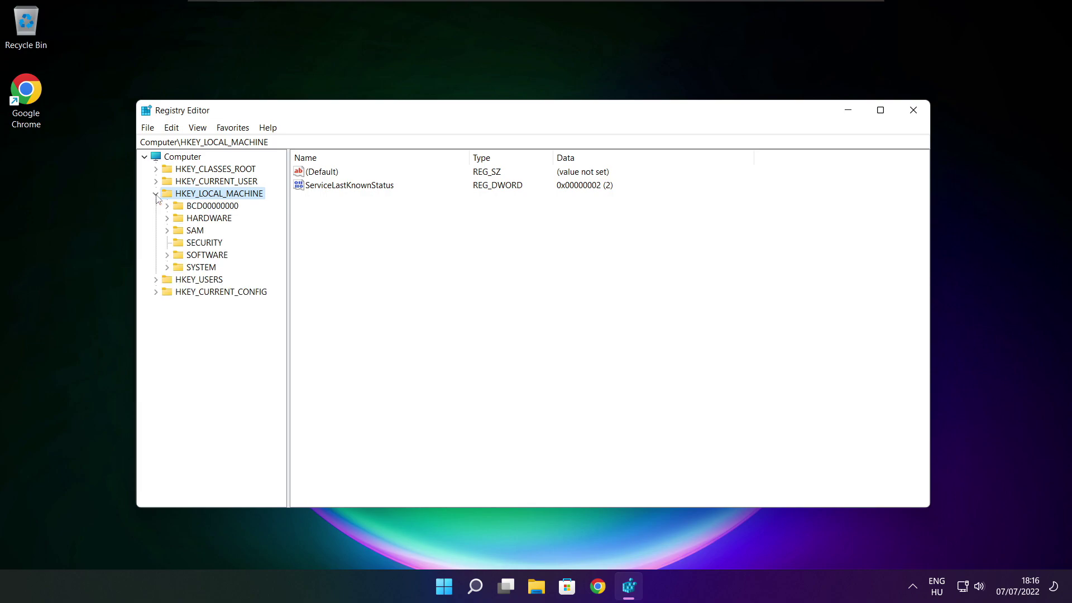
left_click(194, 256)
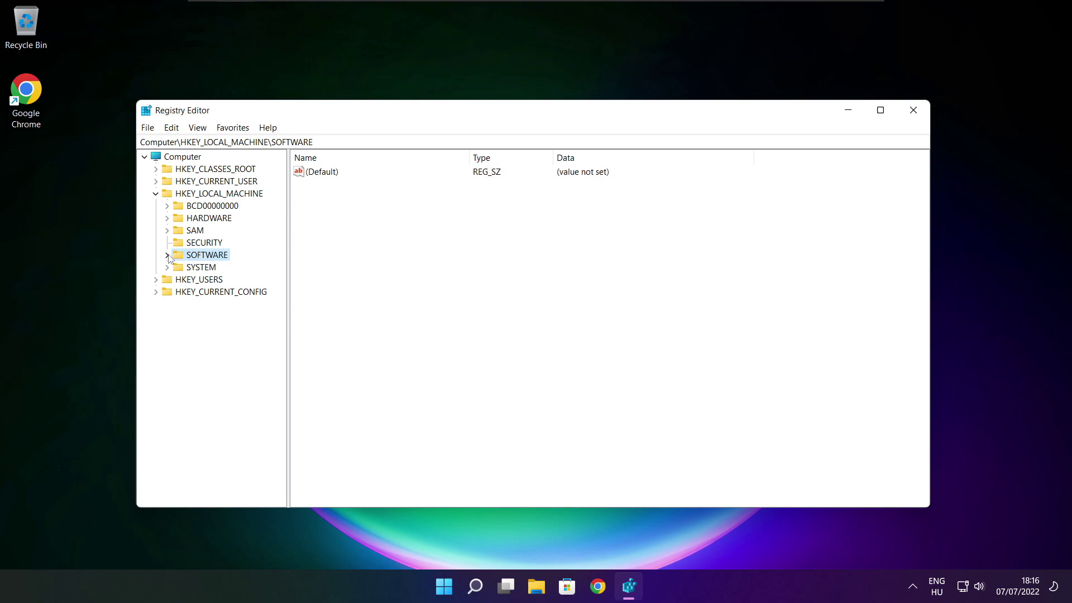
left_click(167, 256)
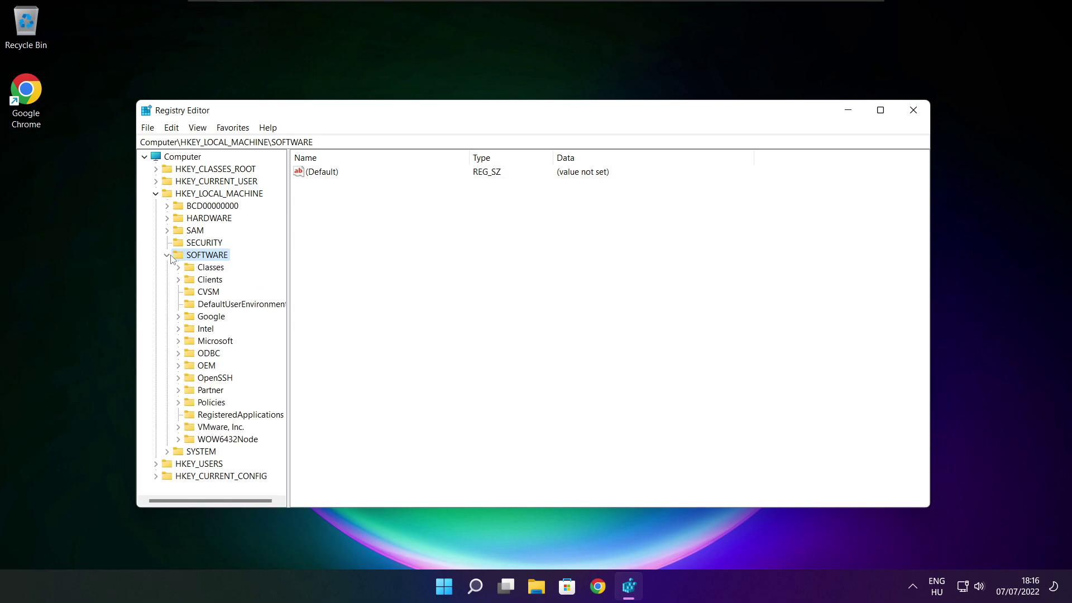
left_click(206, 342)
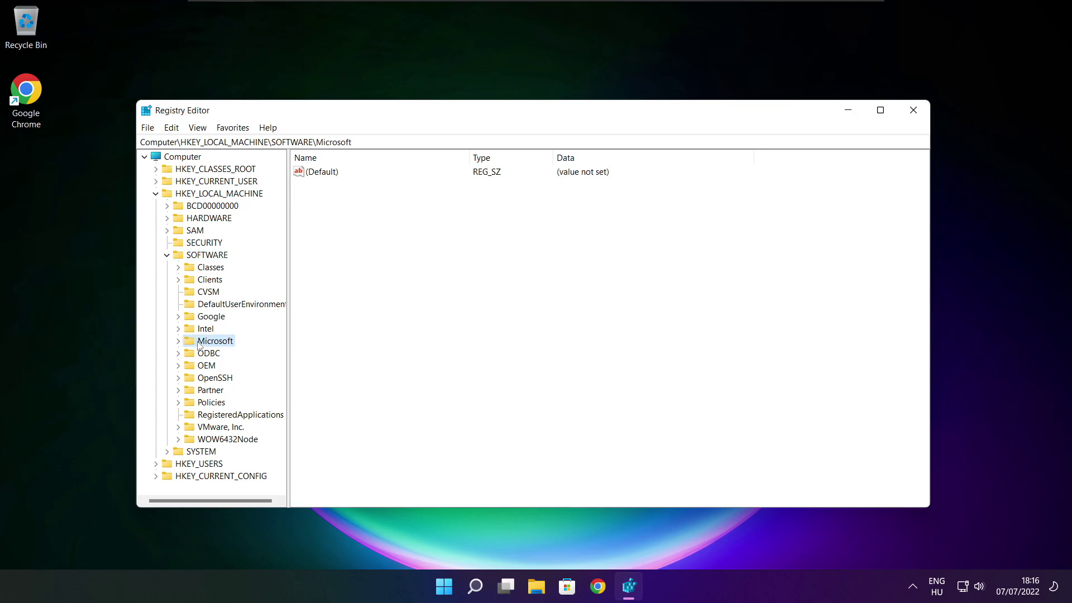
left_click(179, 341)
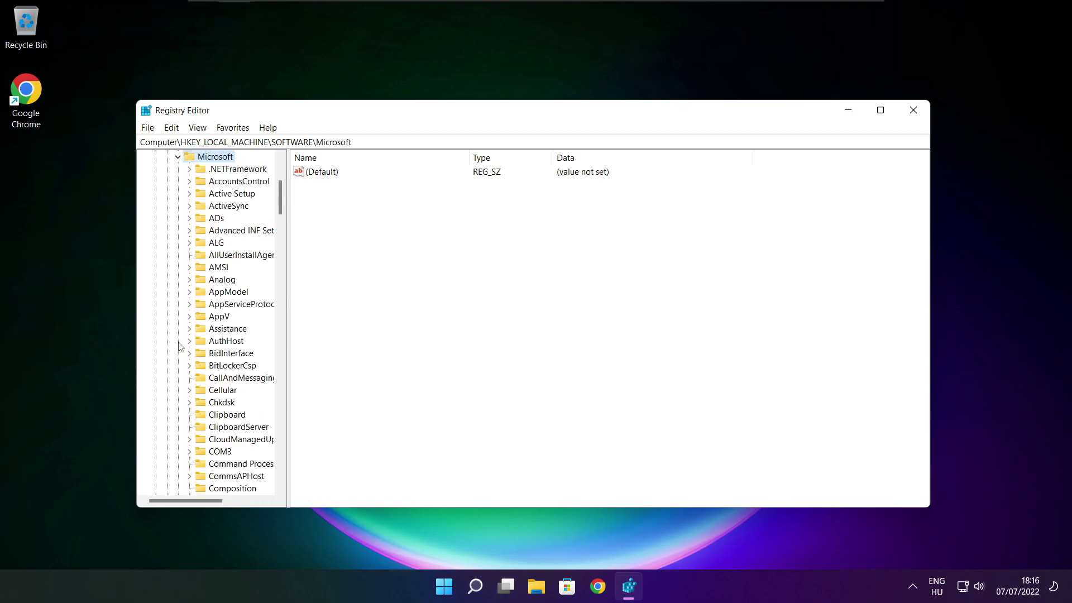
scroll(220, 334, "down", 20)
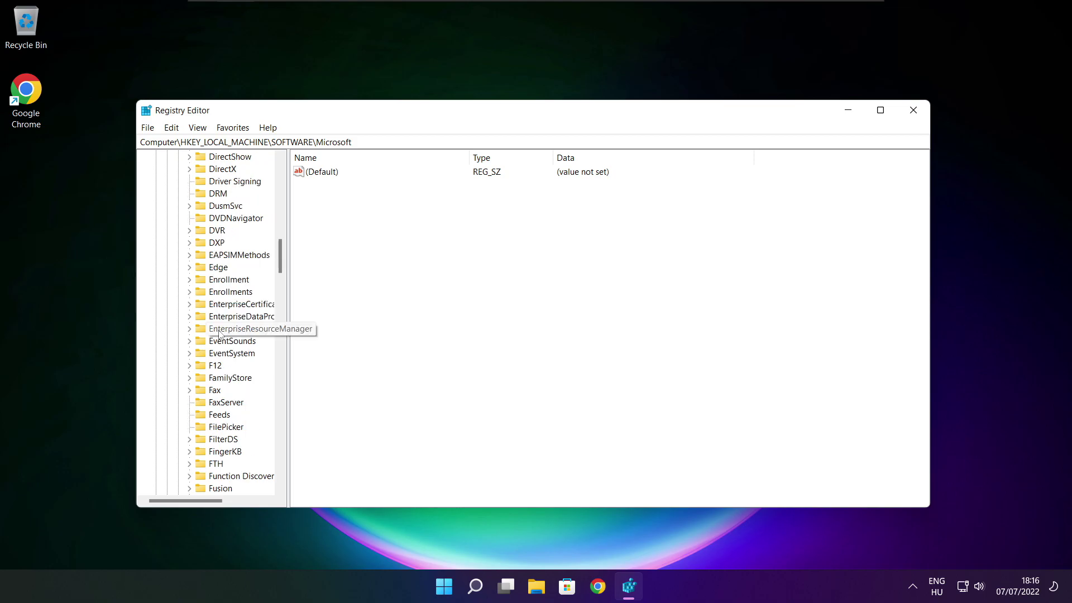
scroll(219, 334, "down", 18)
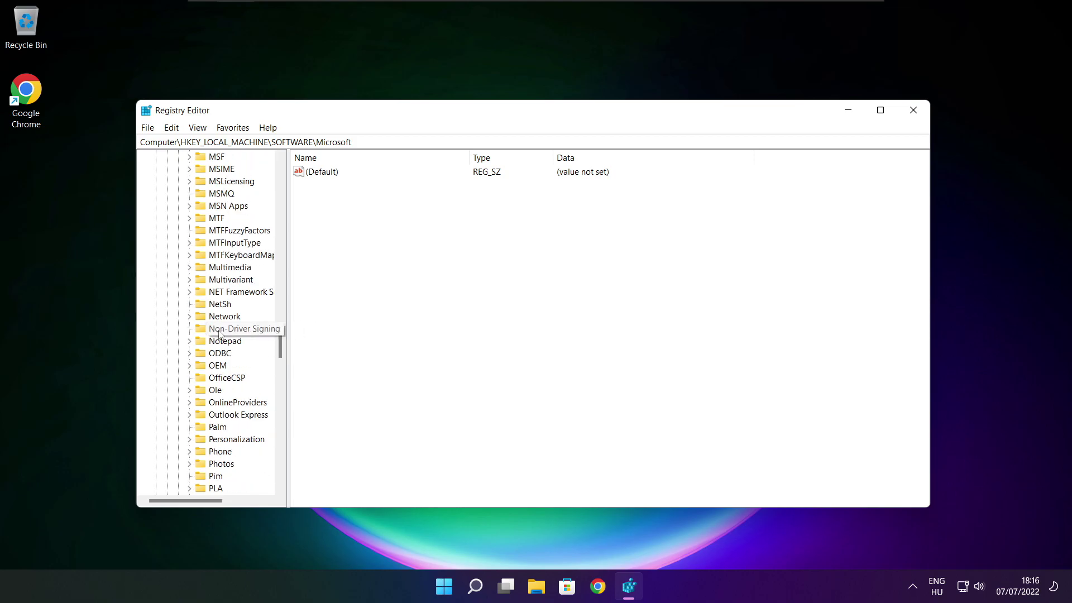
scroll(220, 333, "down", 1)
scroll(220, 334, "up", 1)
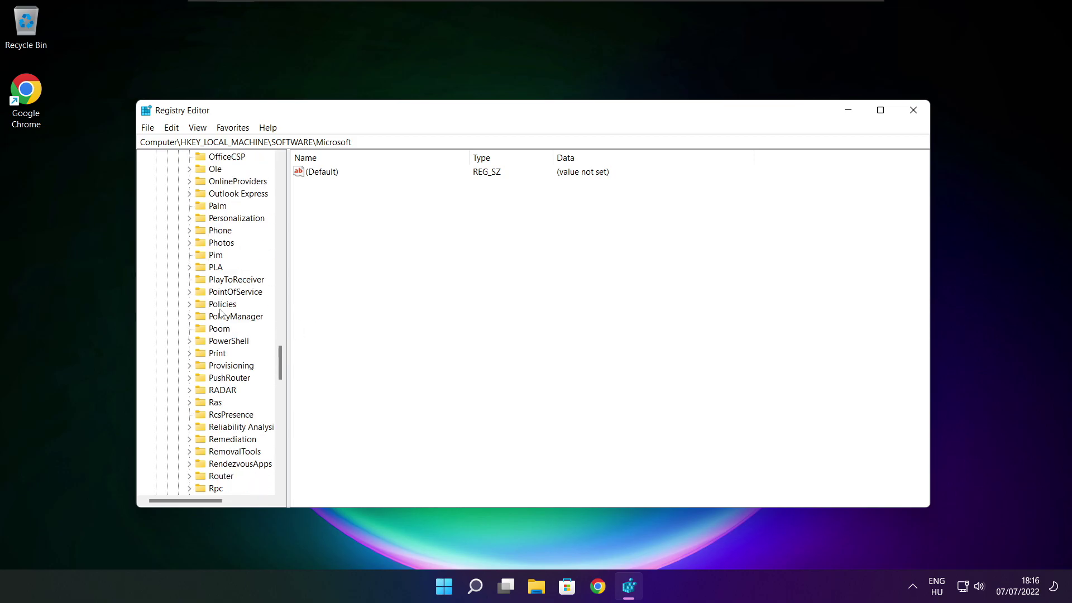
Expand PolicyManager and its default subkey
left_click(219, 318)
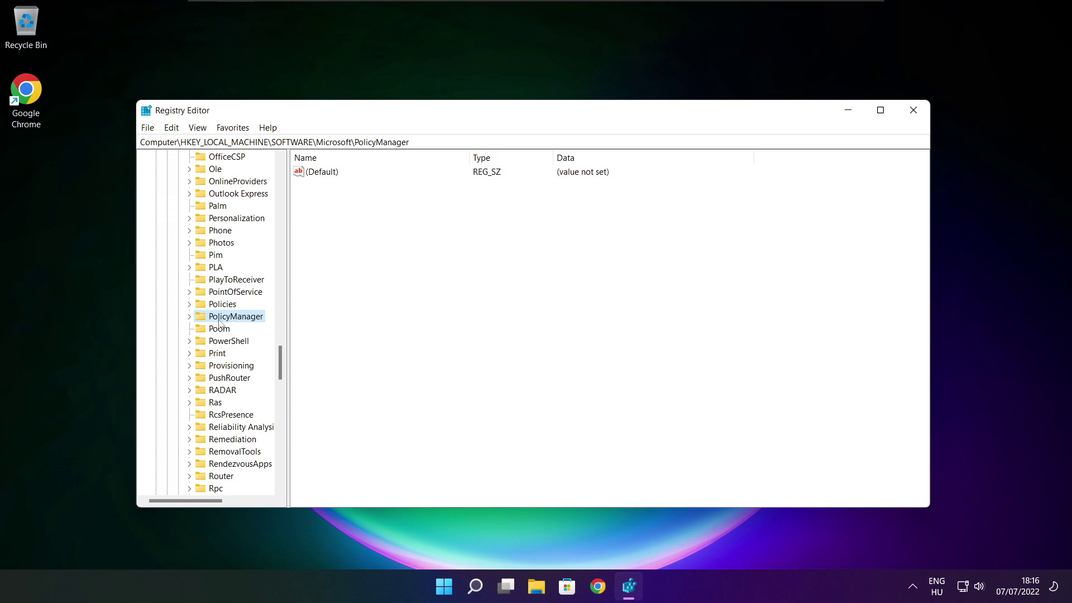
left_click(188, 316)
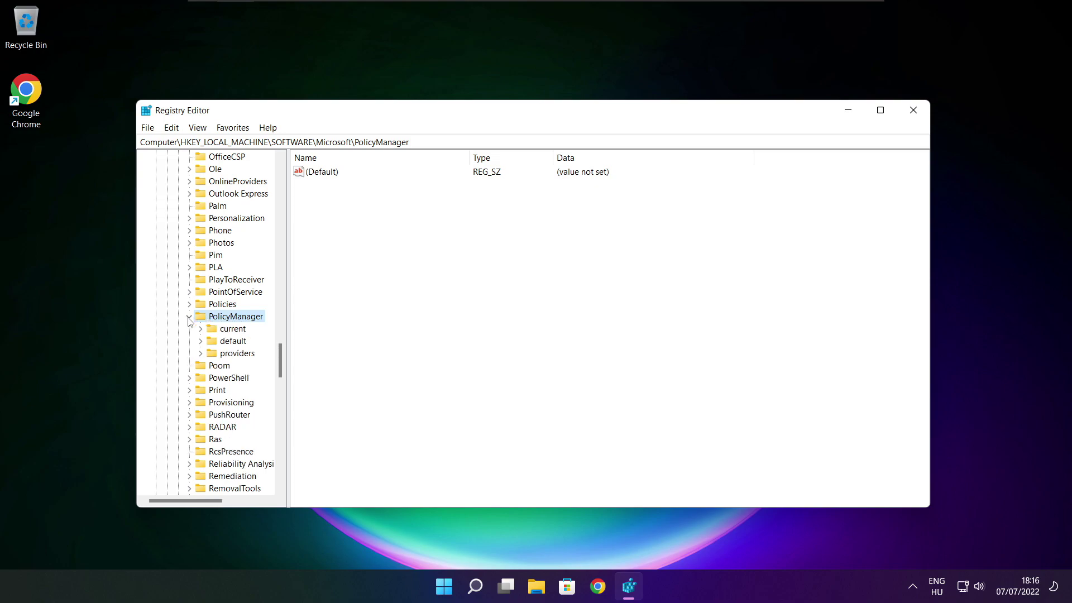
left_click(233, 344)
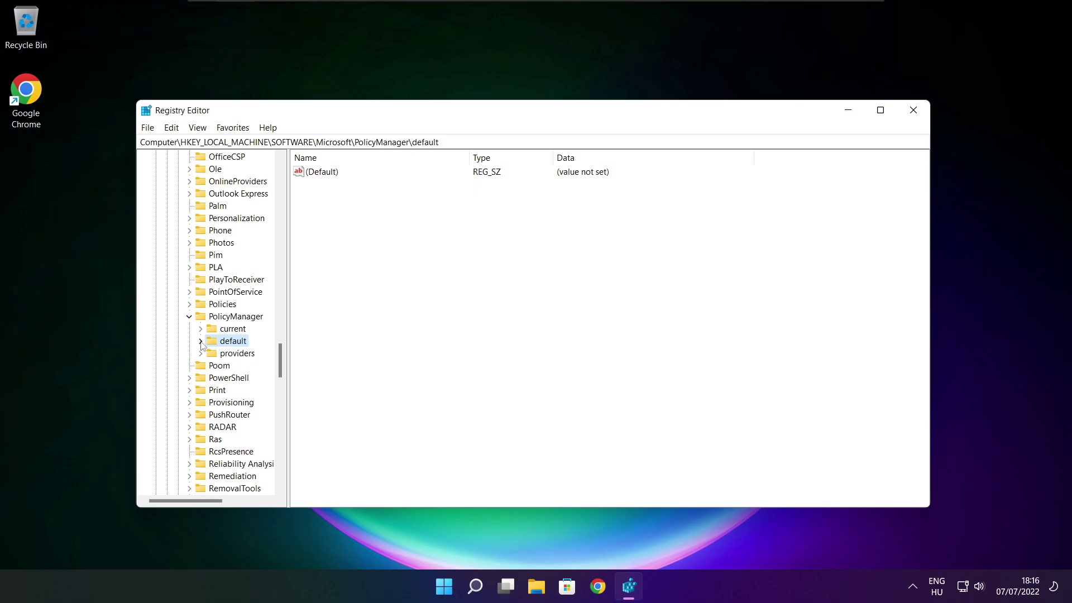
left_click(201, 341)
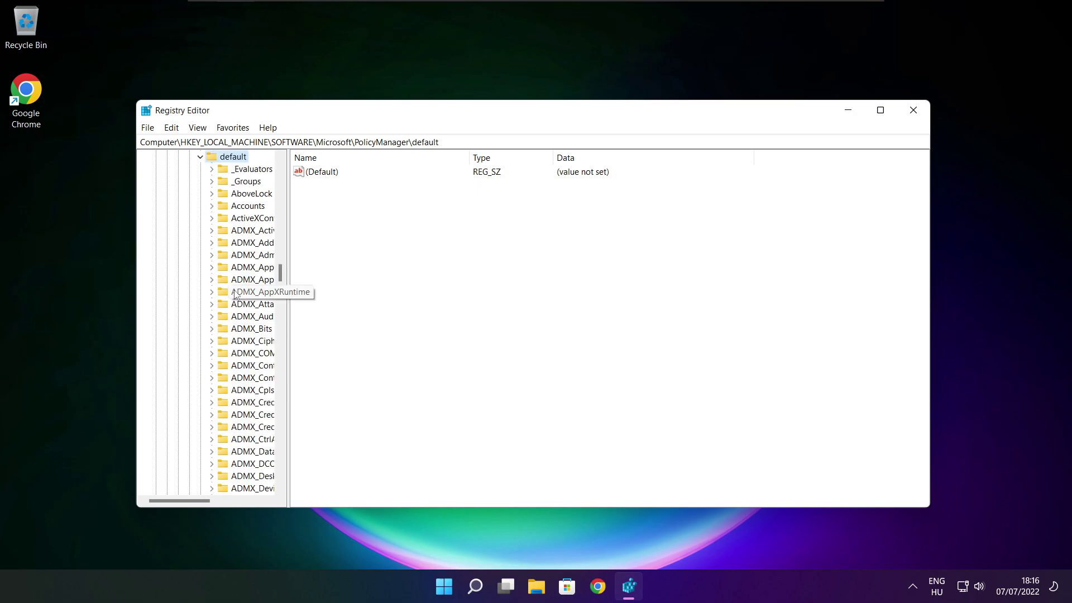
scroll(249, 245, "down", 7)
scroll(248, 246, "down", 20)
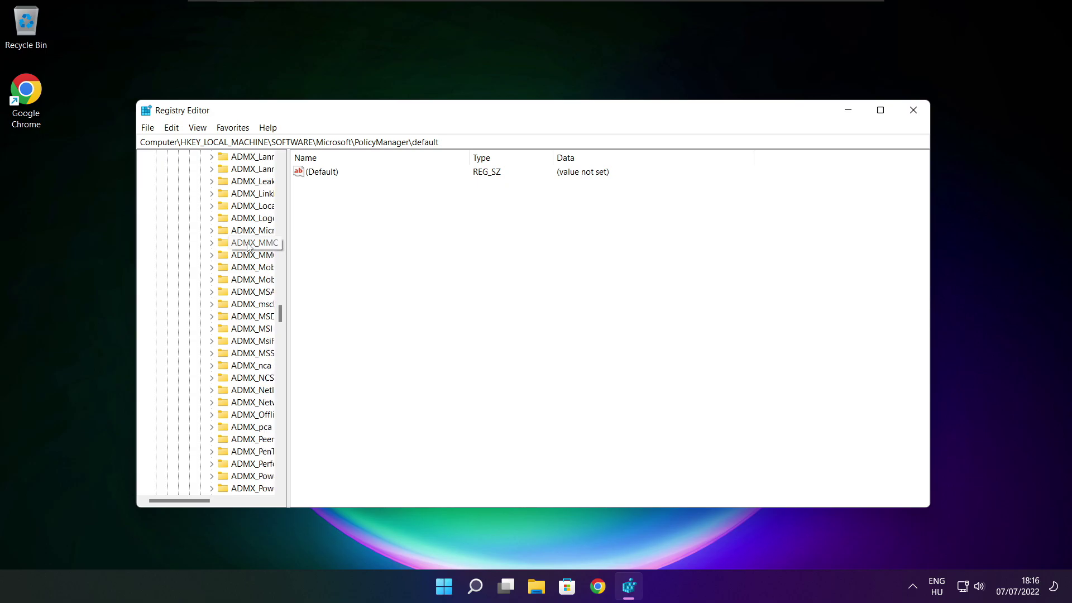
scroll(247, 246, "down", 3)
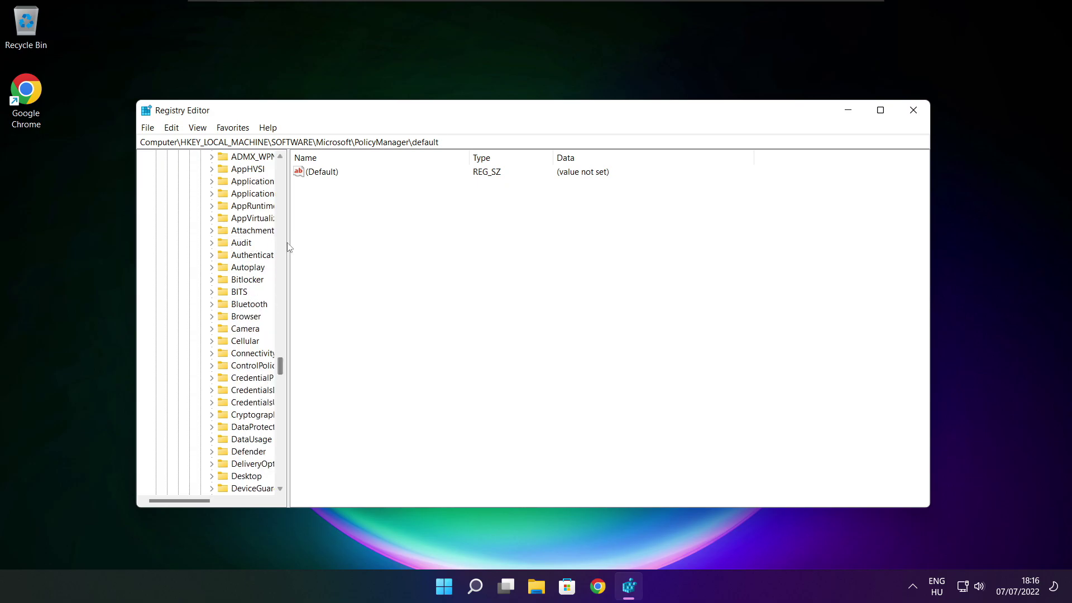
left_click_drag(289, 244, 354, 244)
scroll(314, 246, "up", 1)
Expand ApplicationManagement, widen the tree pane, and select the AllowGameDVR key
left_click(248, 231)
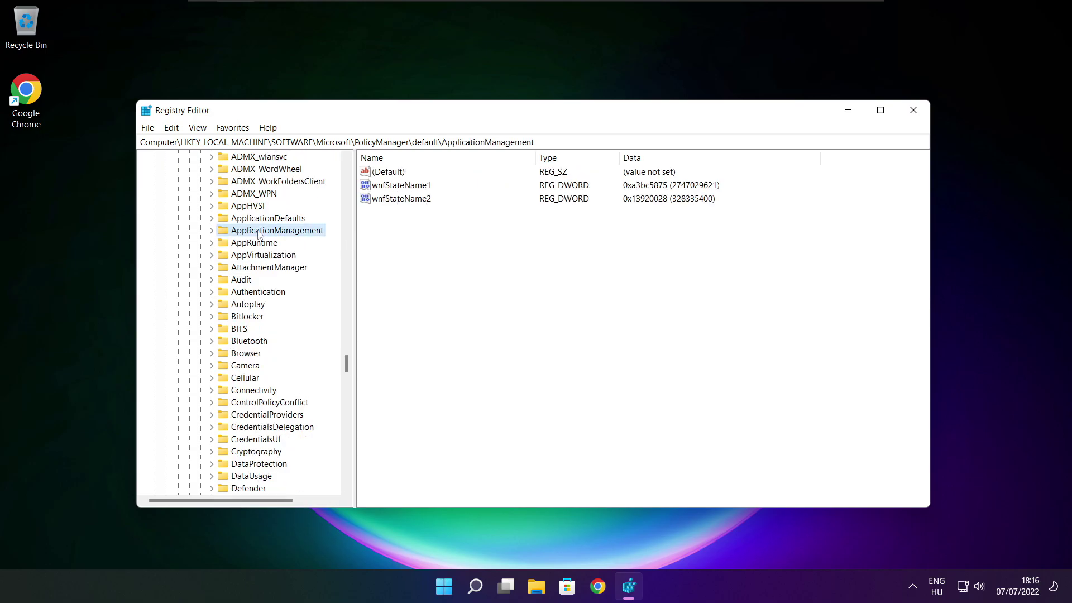
left_click(211, 231)
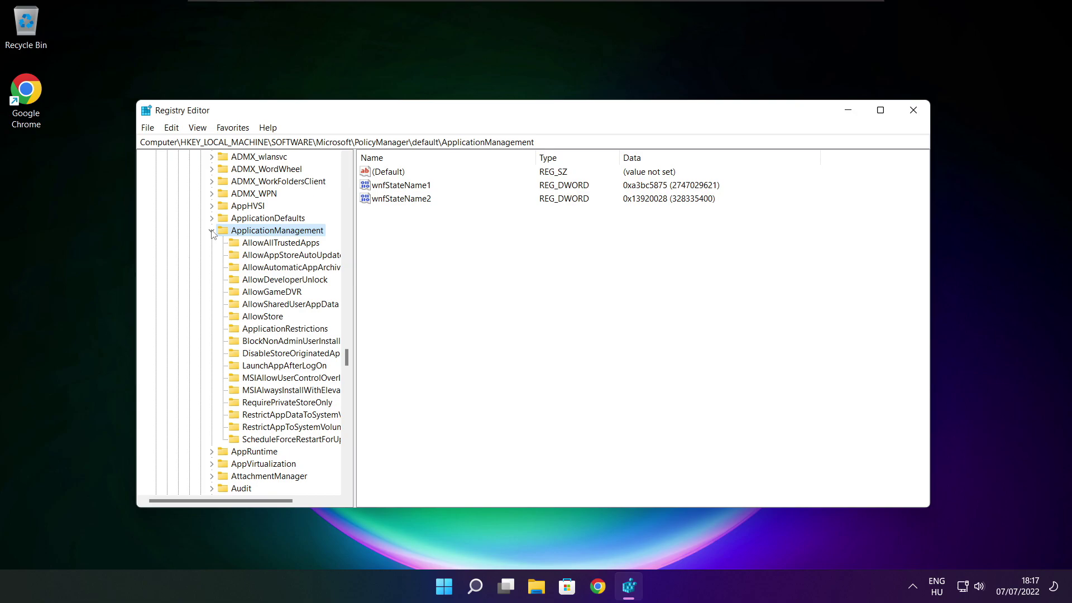
left_click_drag(354, 281, 366, 281)
left_click(282, 294)
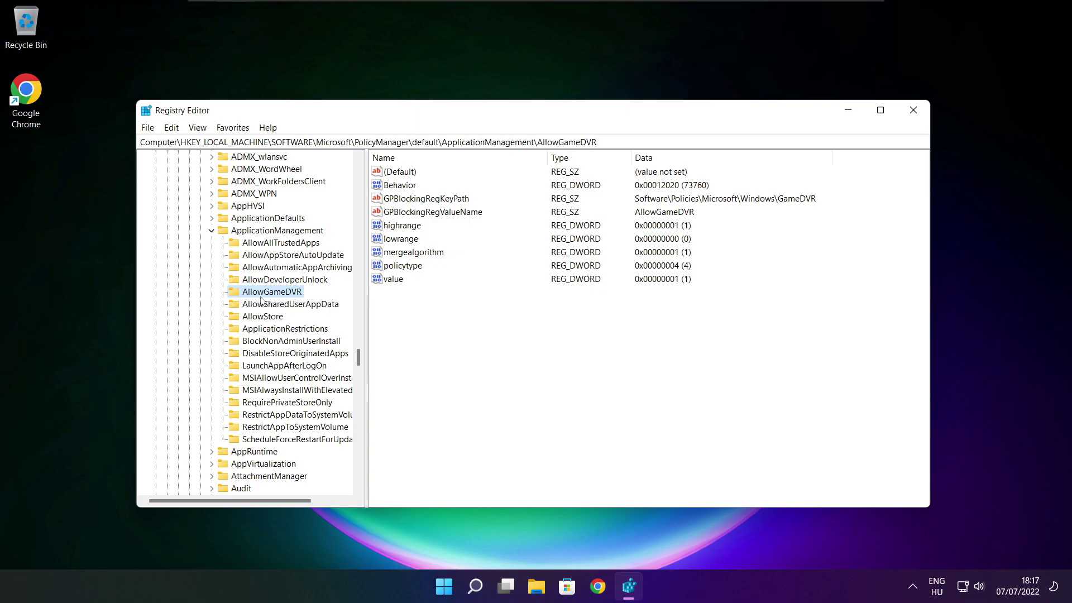
Set AllowGameDVR's 'value' entry to 0, then close Registry Editor
left_click(393, 280)
double_click(393, 279)
left_click_drag(301, 179, 544, 223)
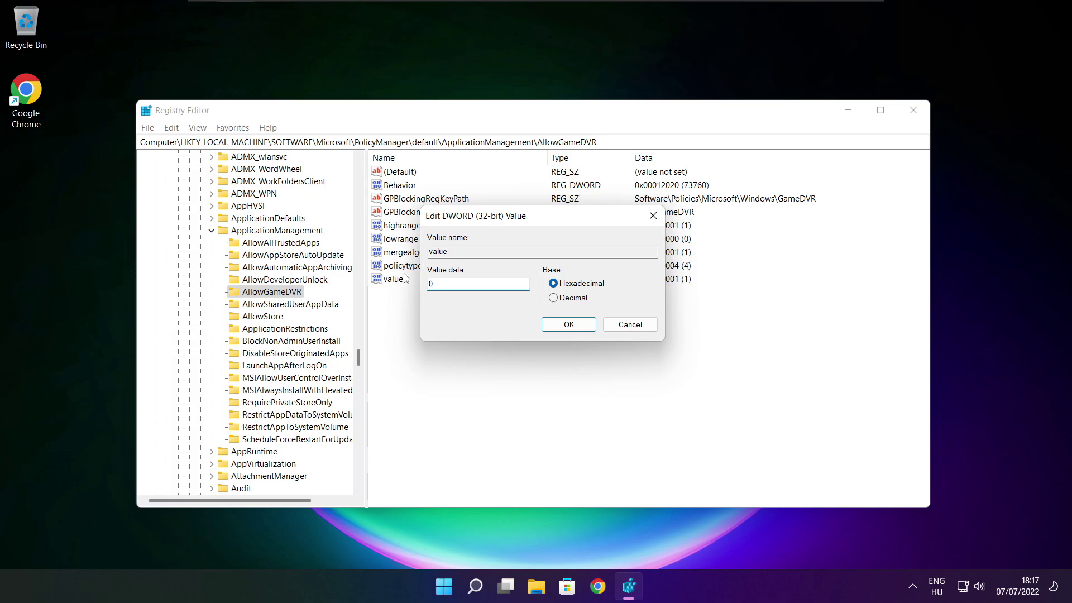
left_click(568, 325)
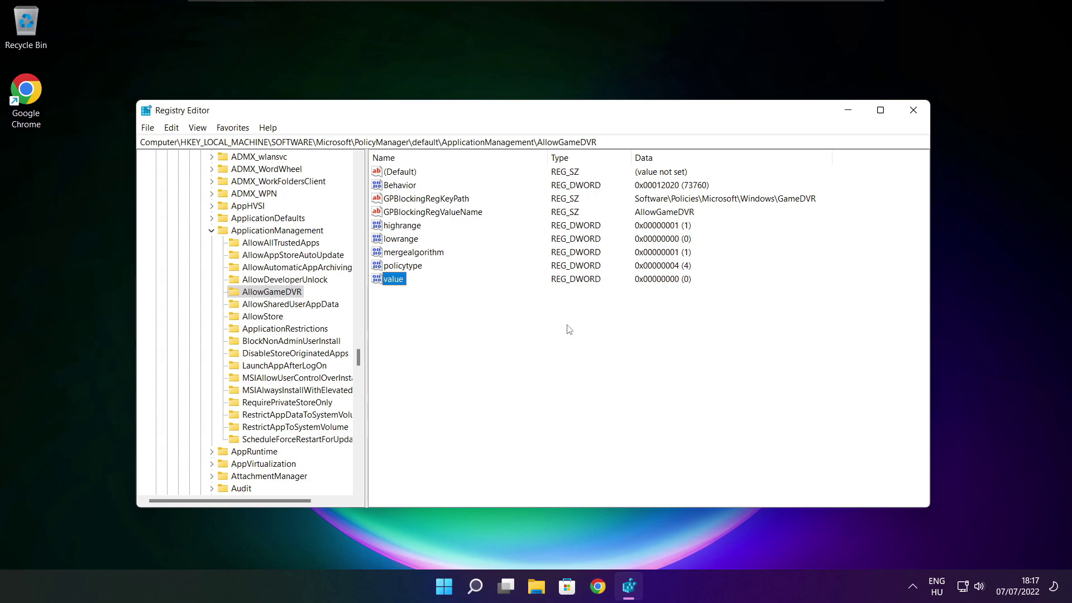
left_click(914, 114)
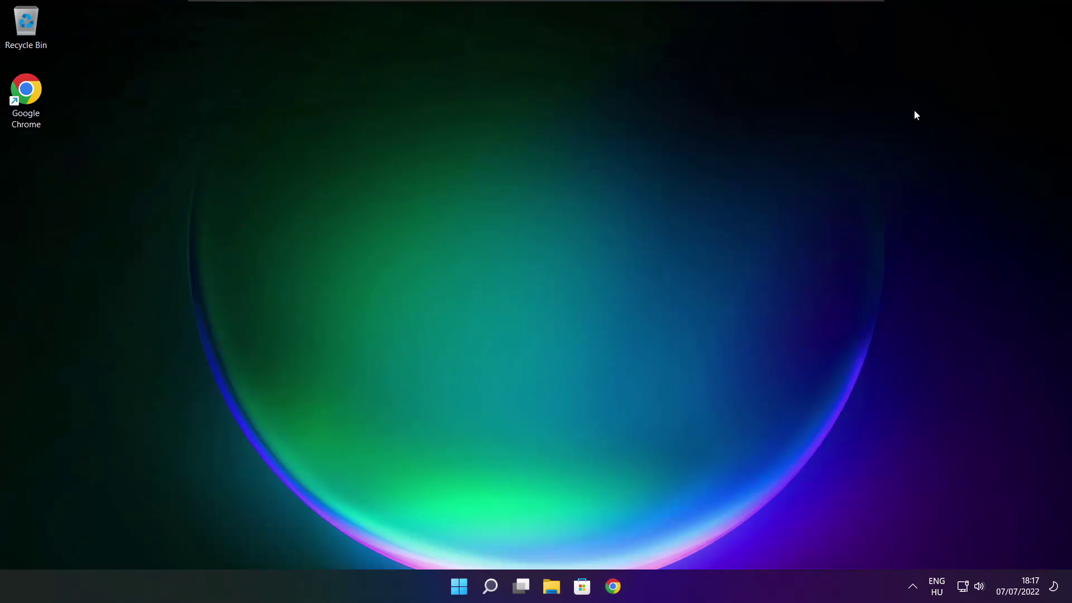
In Chrome, download the DirectX End-User Runtime Web Installer and run dxwebsetup.exe
left_click(614, 587)
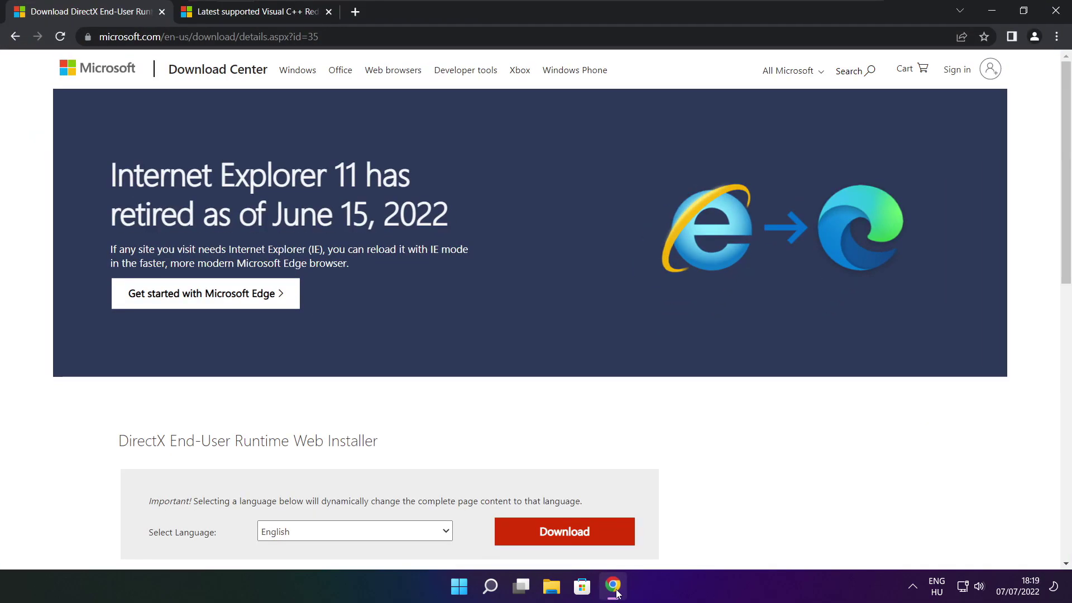
left_click(335, 36)
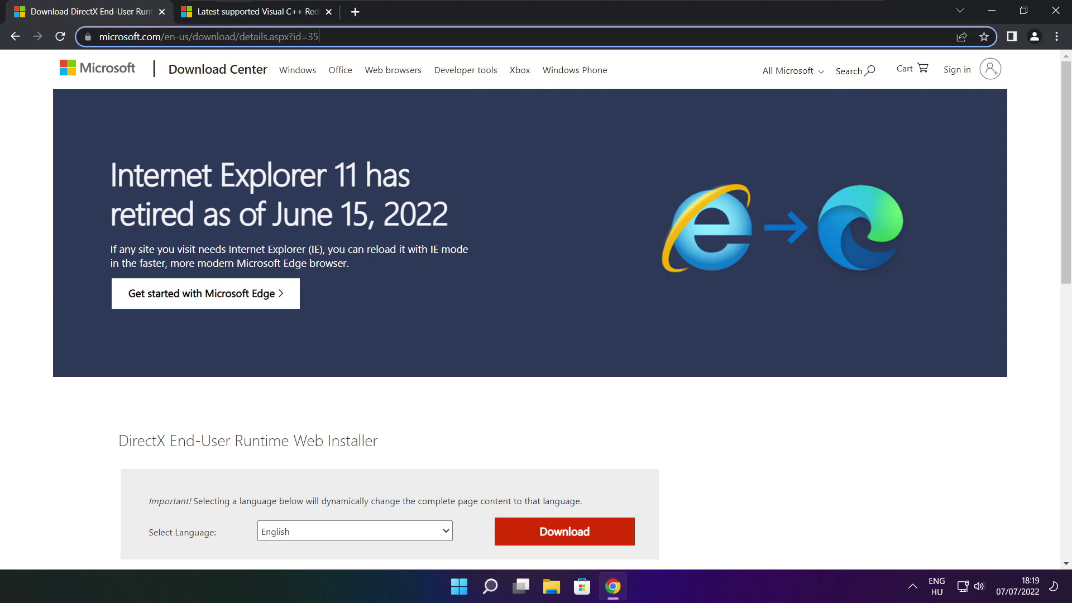
mouse_move(335, 36)
left_mouse_down()
mouse_move(99, 37)
mouse_move(320, 37)
left_mouse_up()
left_click(385, 404)
scroll(692, 267, "down", 4)
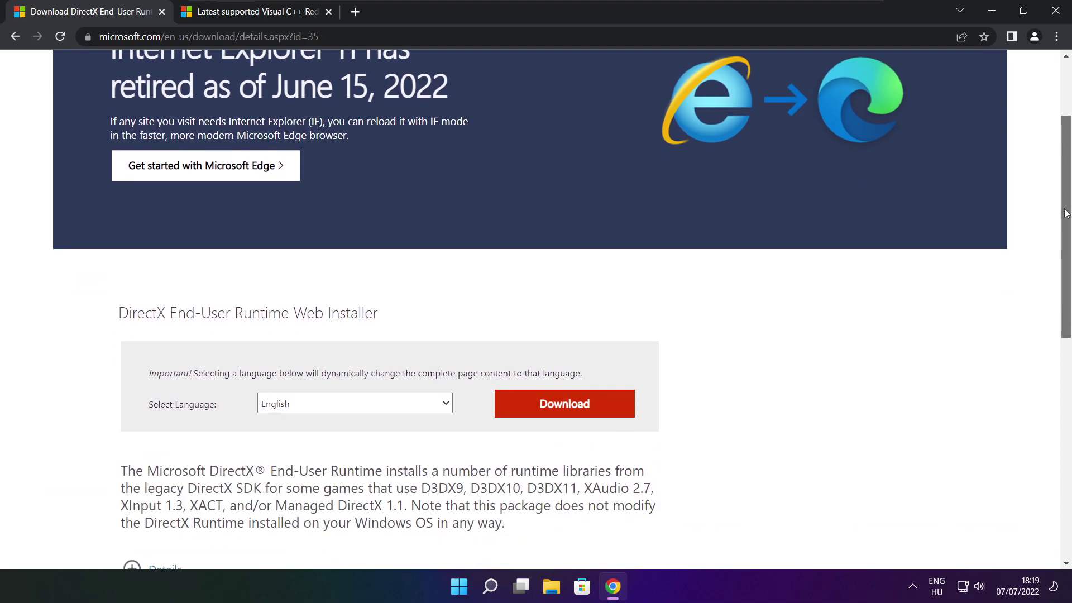
left_click_drag(396, 239, 458, 238)
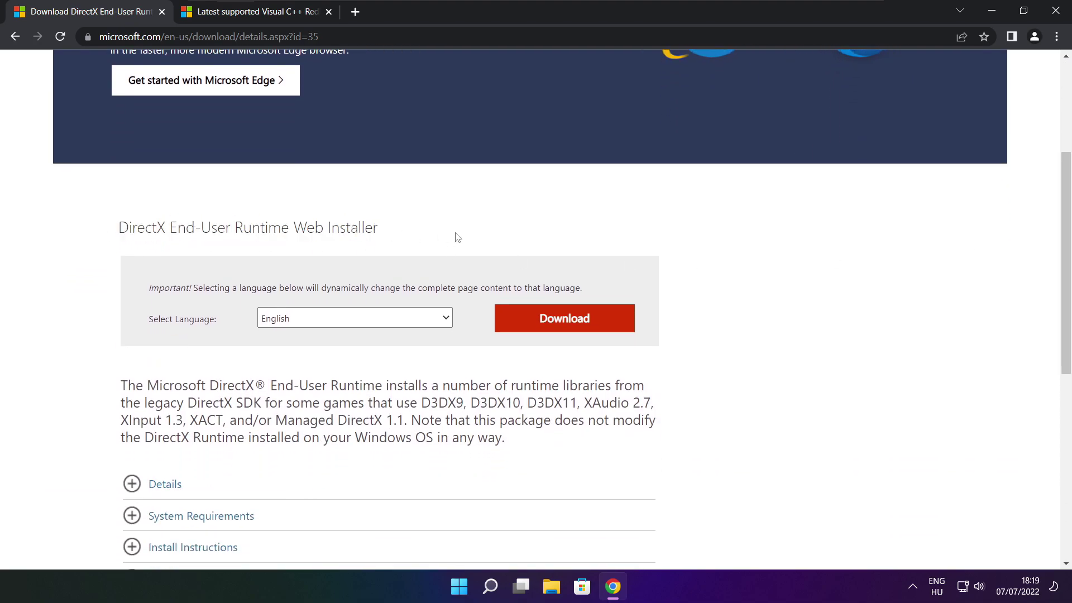
left_click(568, 322)
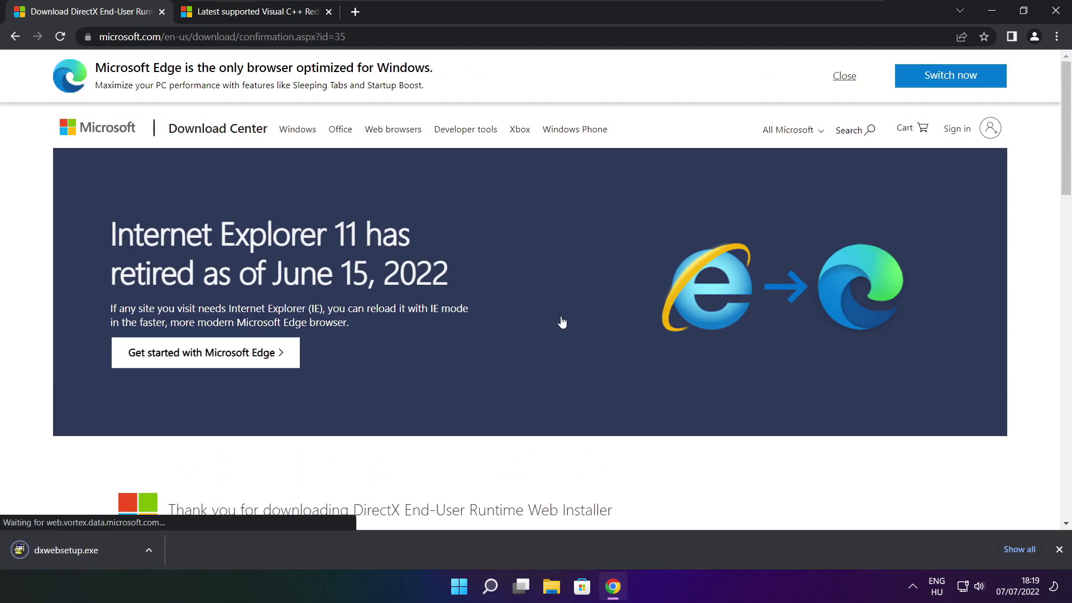
left_click(100, 550)
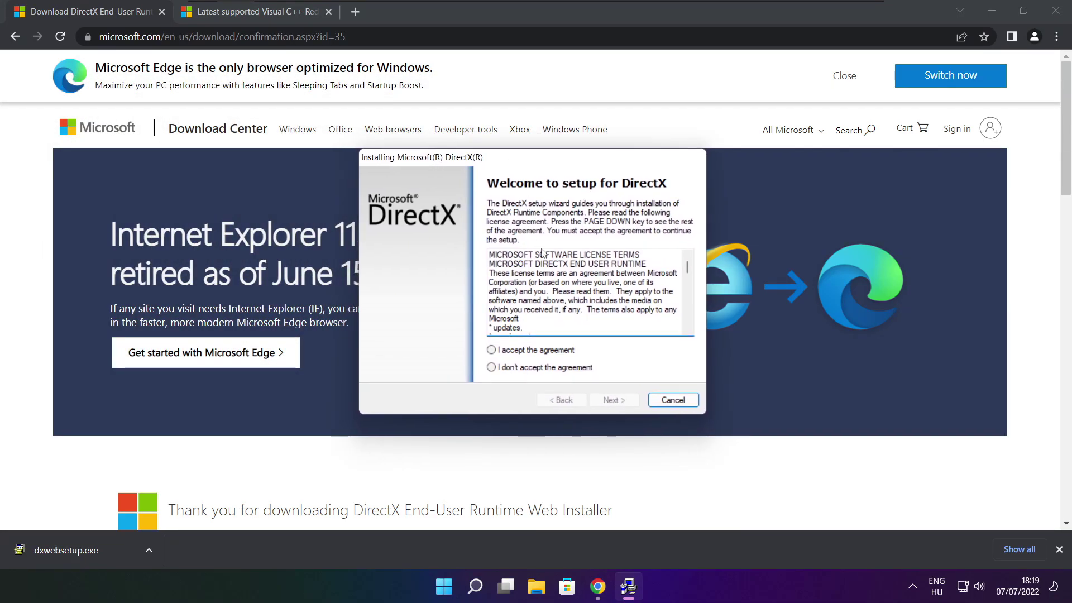
Accept the DirectX licence, decline the Bing Bar, install the runtime, and finish setup
left_click_drag(687, 266, 687, 326)
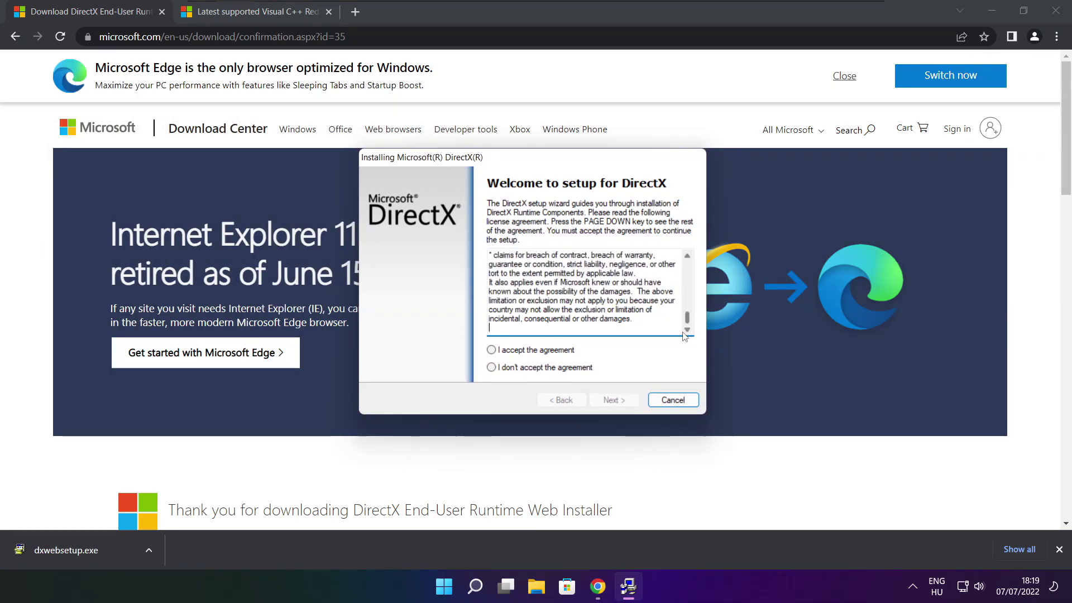
left_click(512, 351)
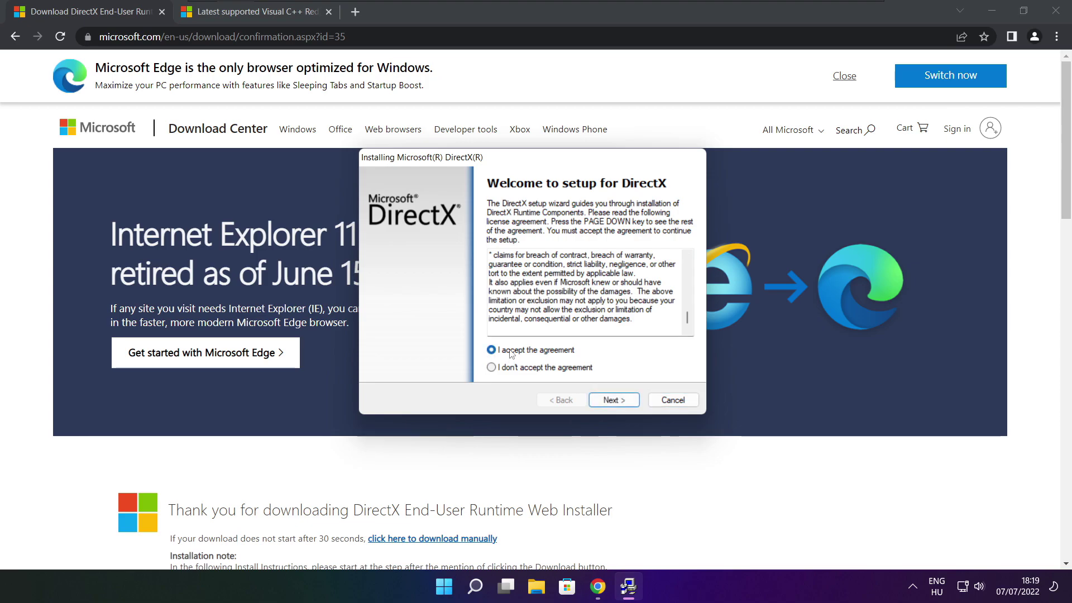
left_click(617, 403)
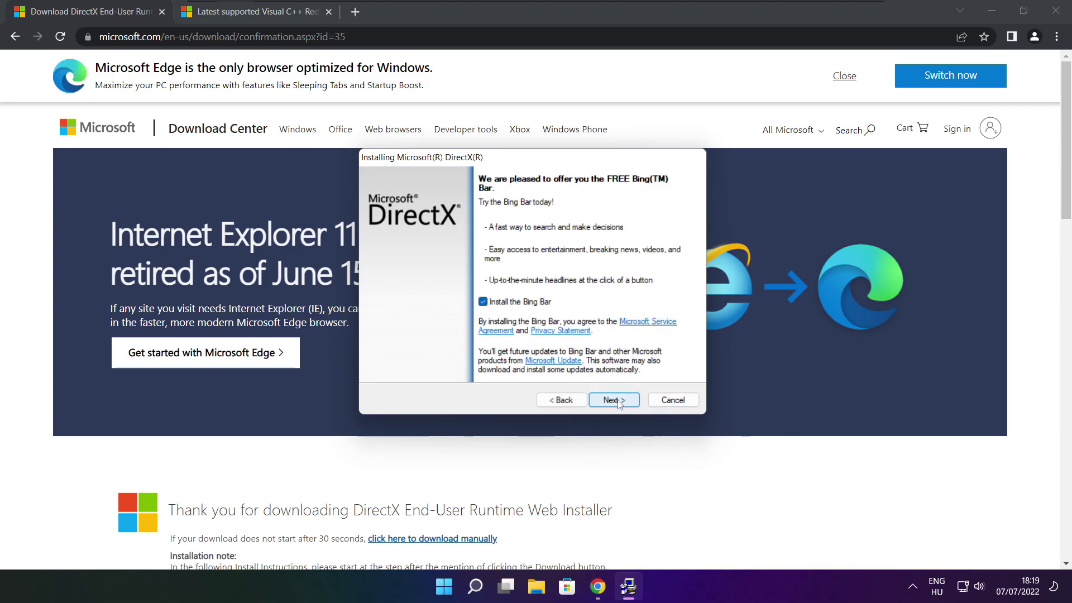
left_click(483, 302)
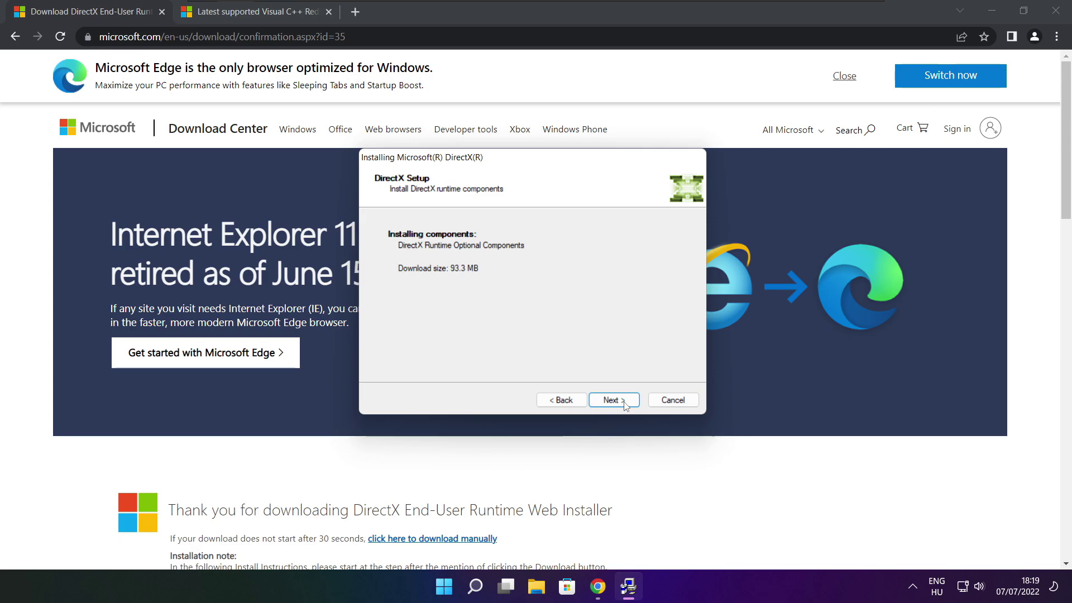
left_click(614, 401)
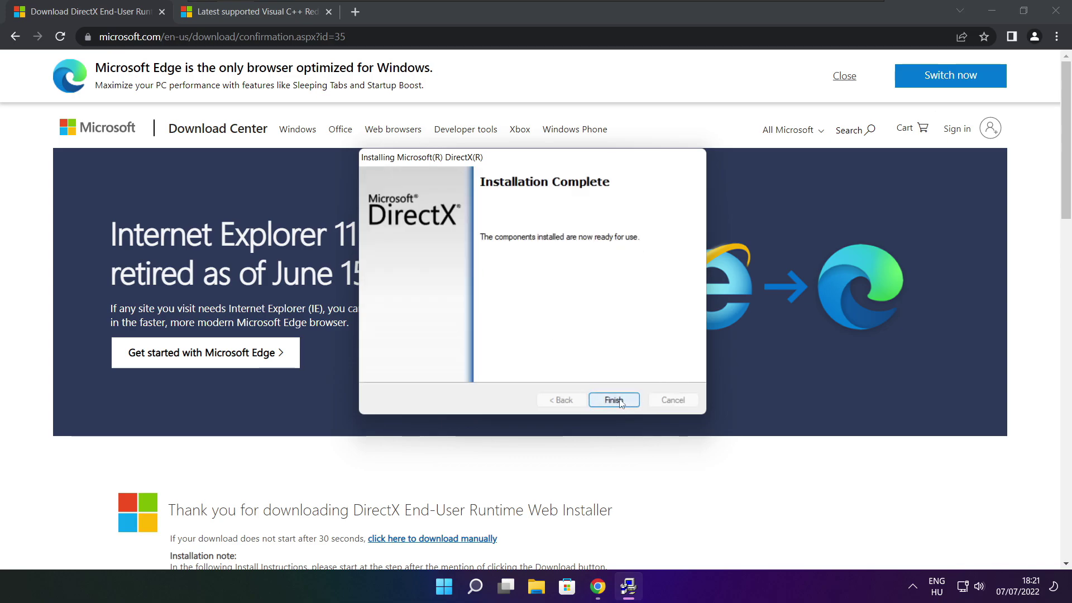
left_click(620, 399)
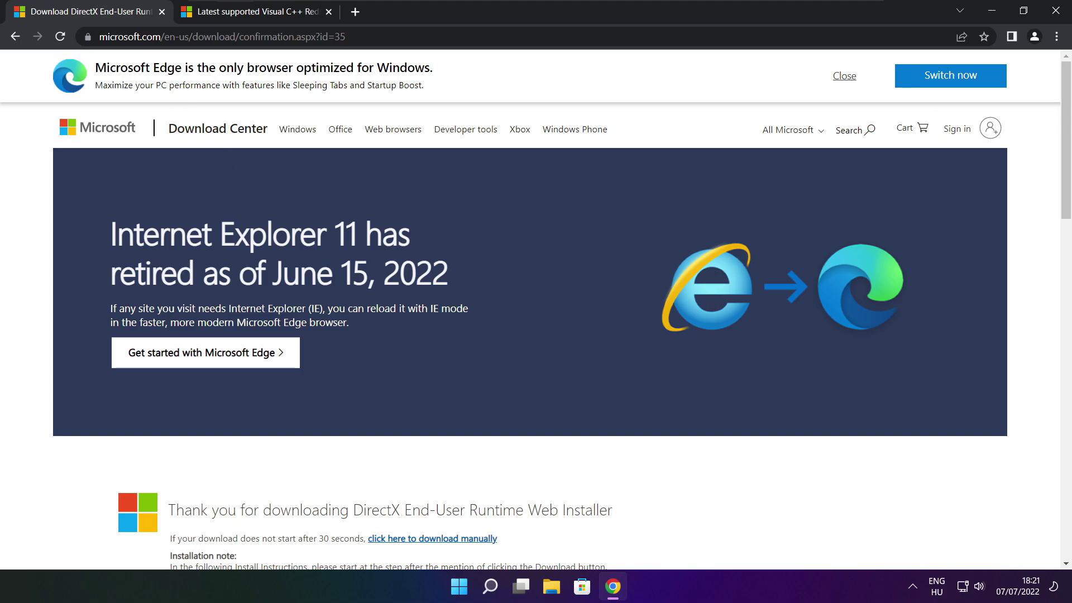